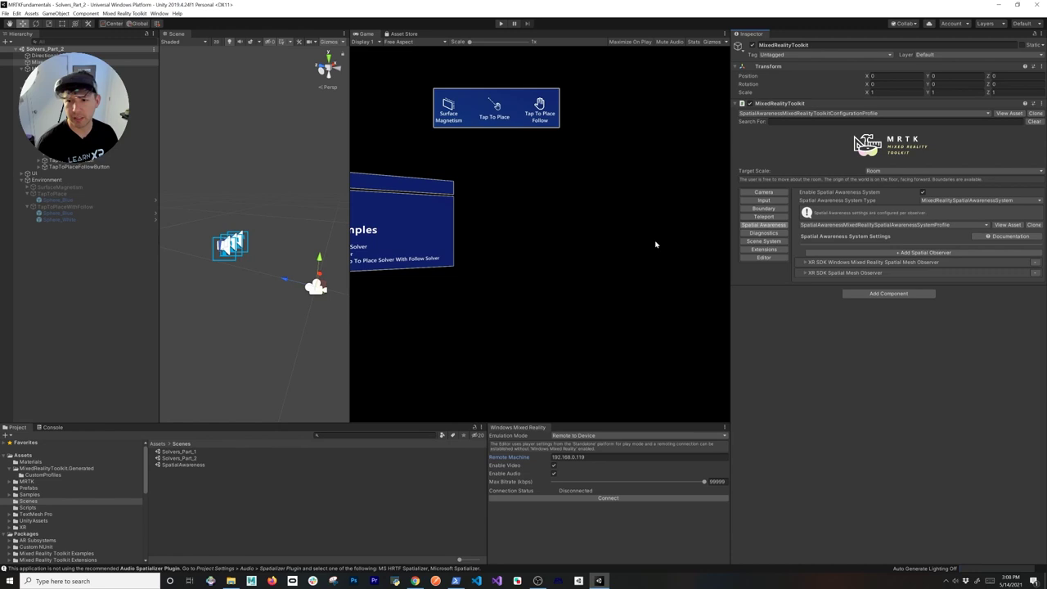
# Step: Expand the XR SDK Spatial Mesh Observer and change its type to SpatialObjectMeshObserver
pyautogui.click(805, 273)
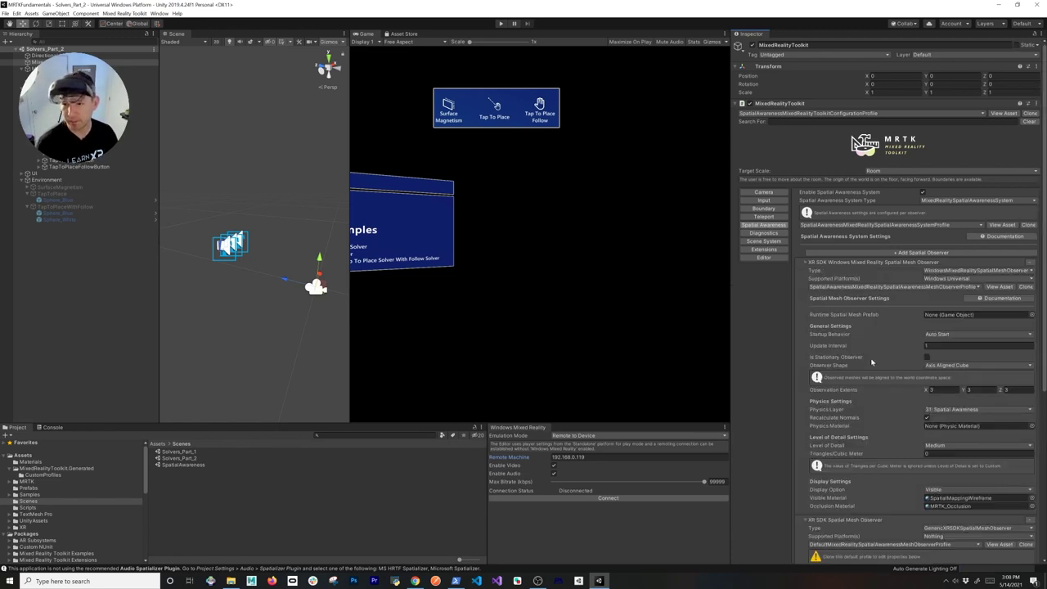
pyautogui.scroll(-5, 871, 361)
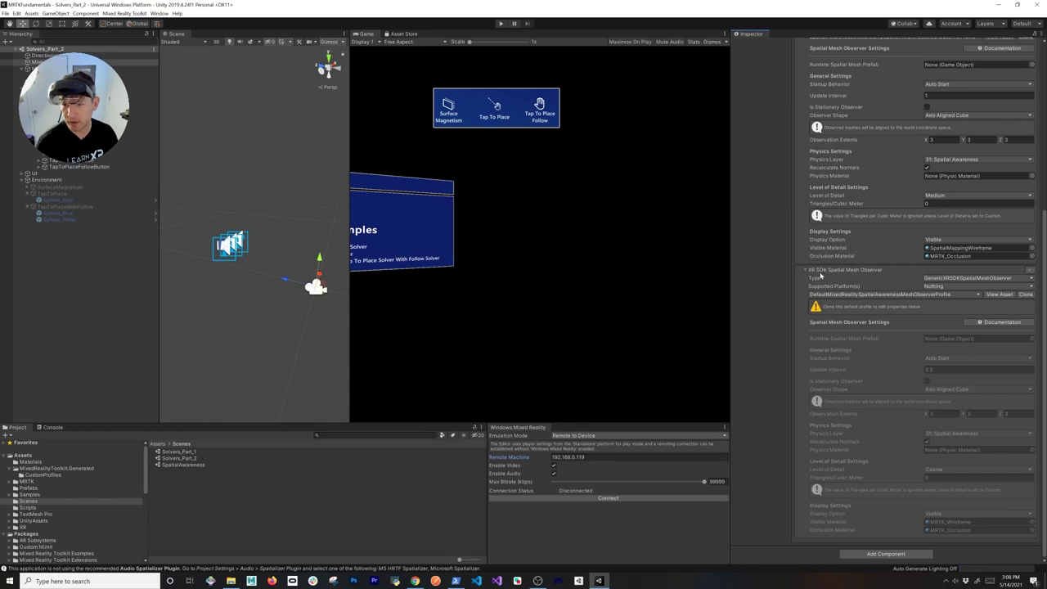
pyautogui.click(949, 280)
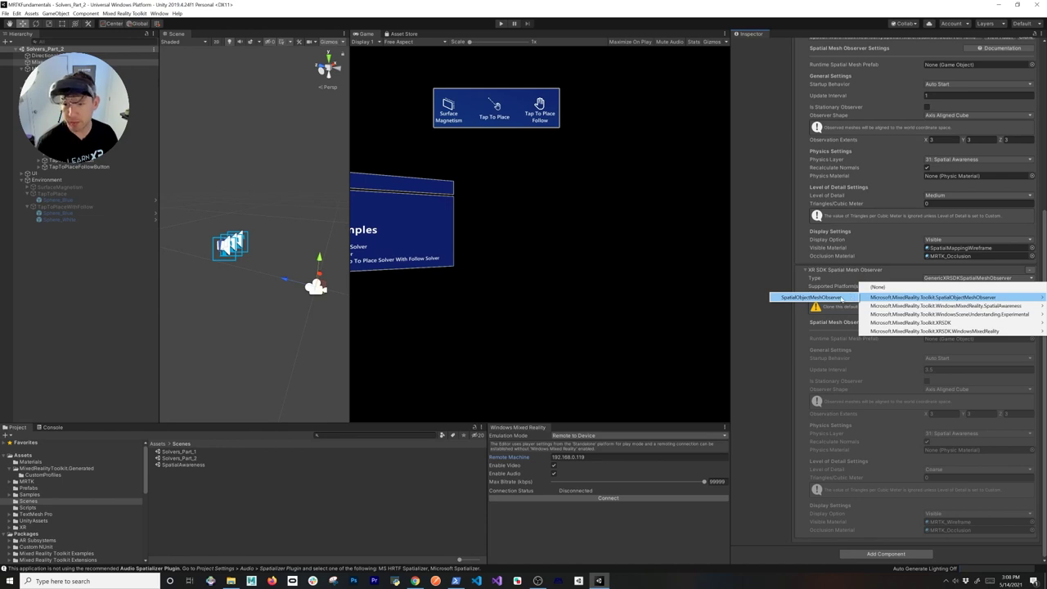
pyautogui.click(841, 297)
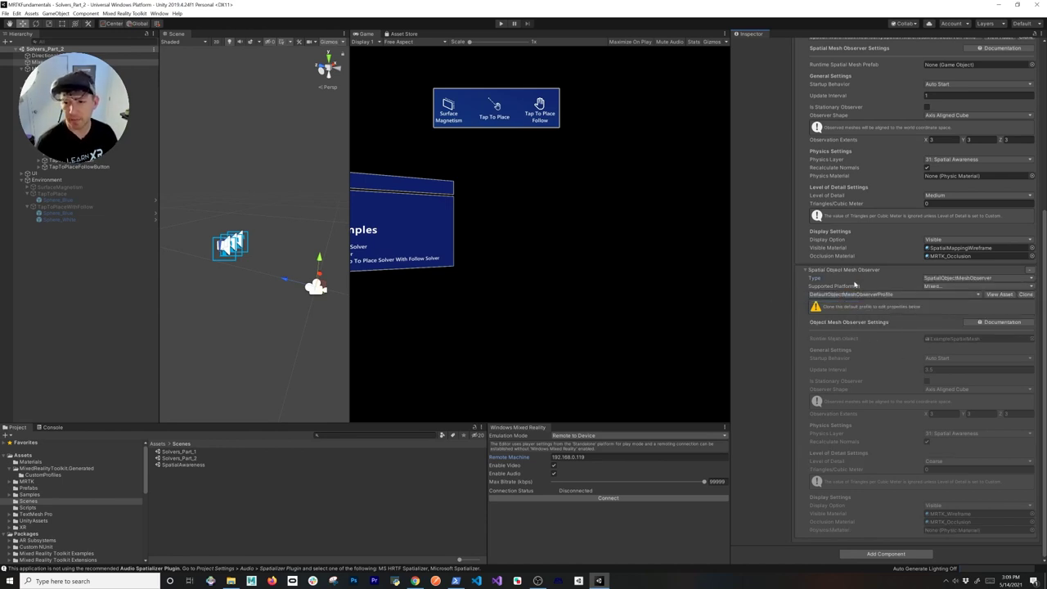
# Step: Run the scene in play mode and move the camera around the room to inspect the spatial mesh
pyautogui.click(501, 23)
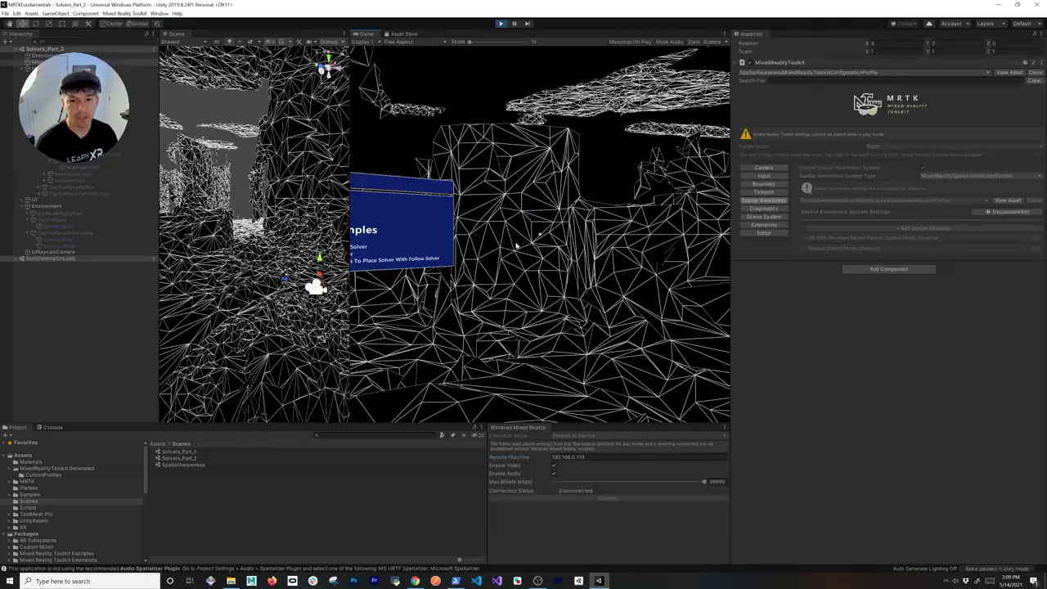
pyautogui.press('a')
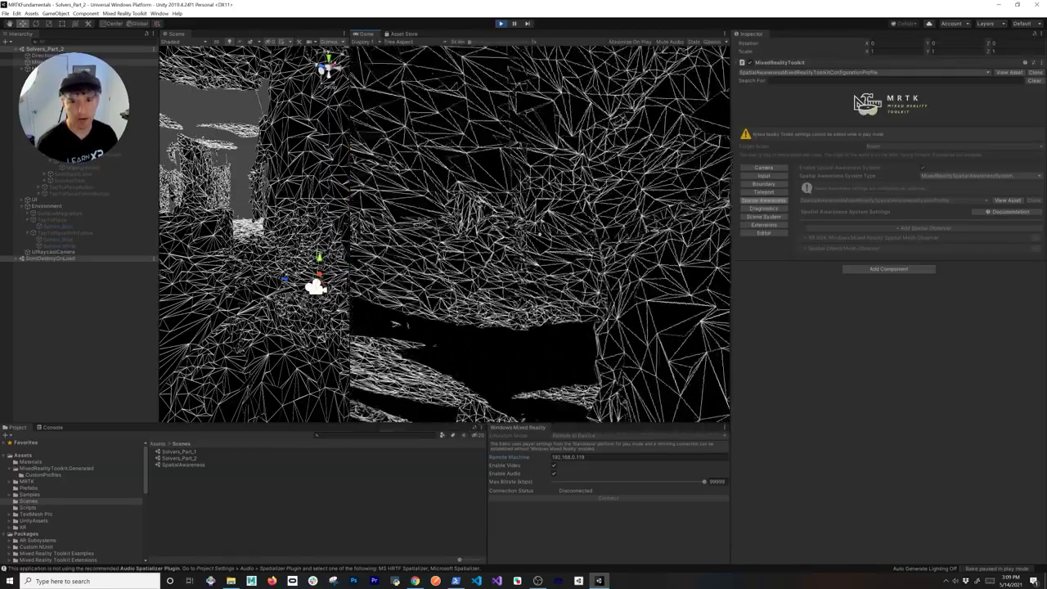
pyautogui.press('w')
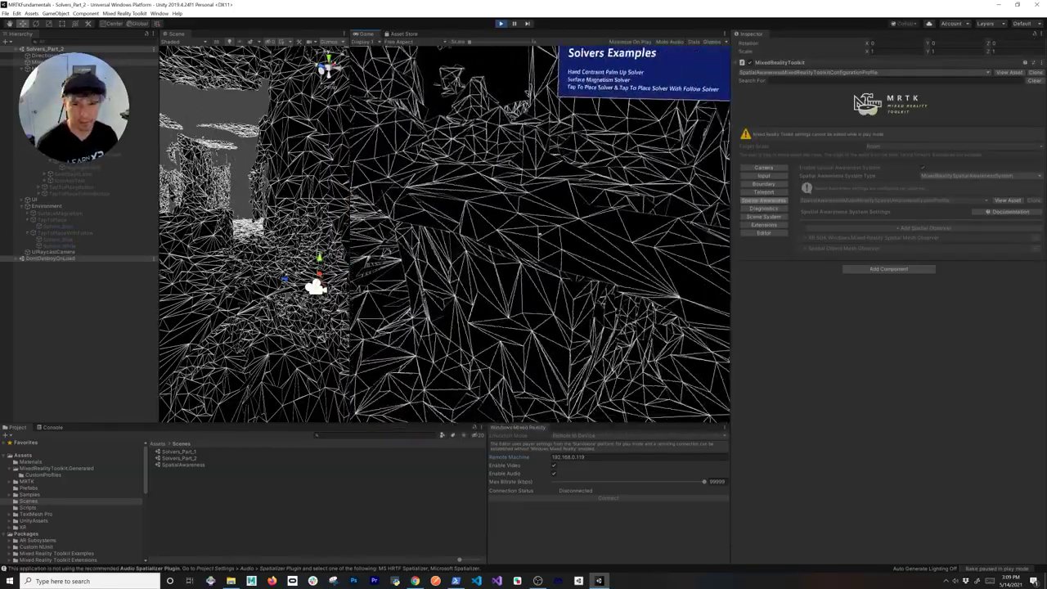
pyautogui.press('w')
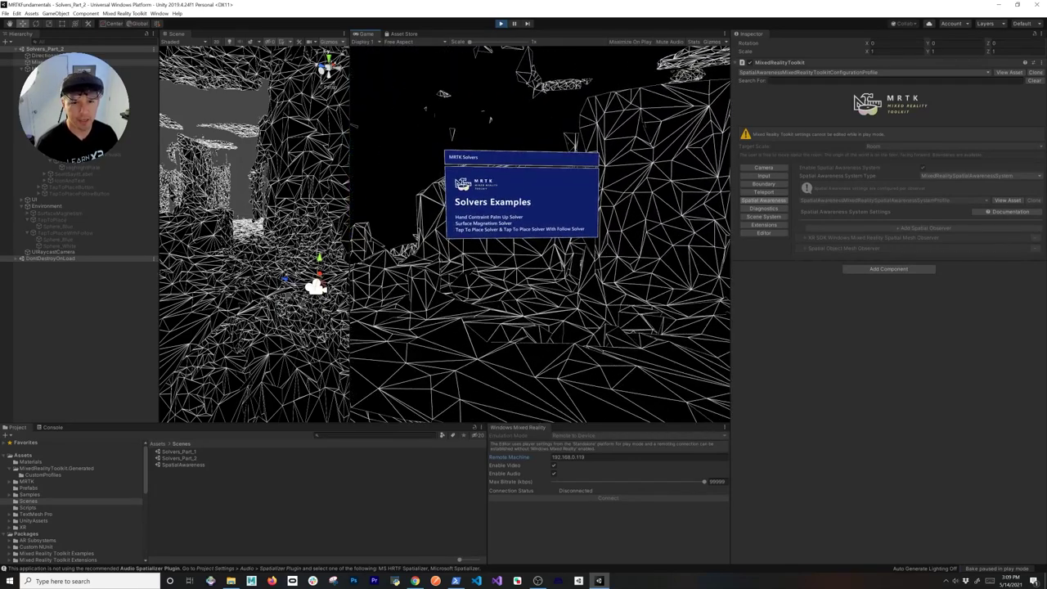
pyautogui.moveTo(540, 234); pyautogui.dragTo(572, 242, button='right')
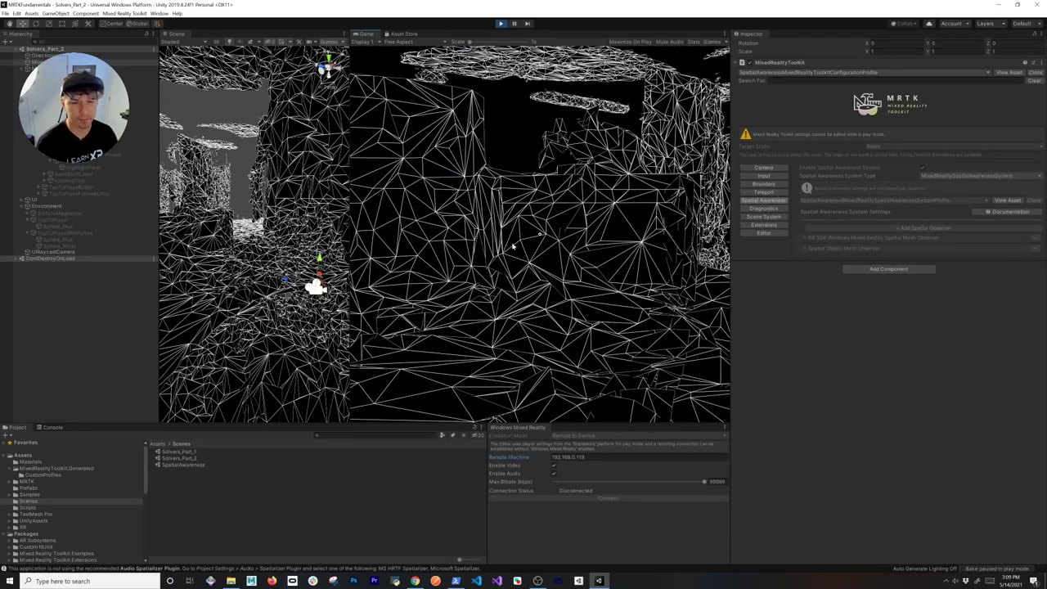
# Step: Show the simulated right and left hands in turn while looking around the Solvers Examples panel and mesh
pyautogui.press('space')
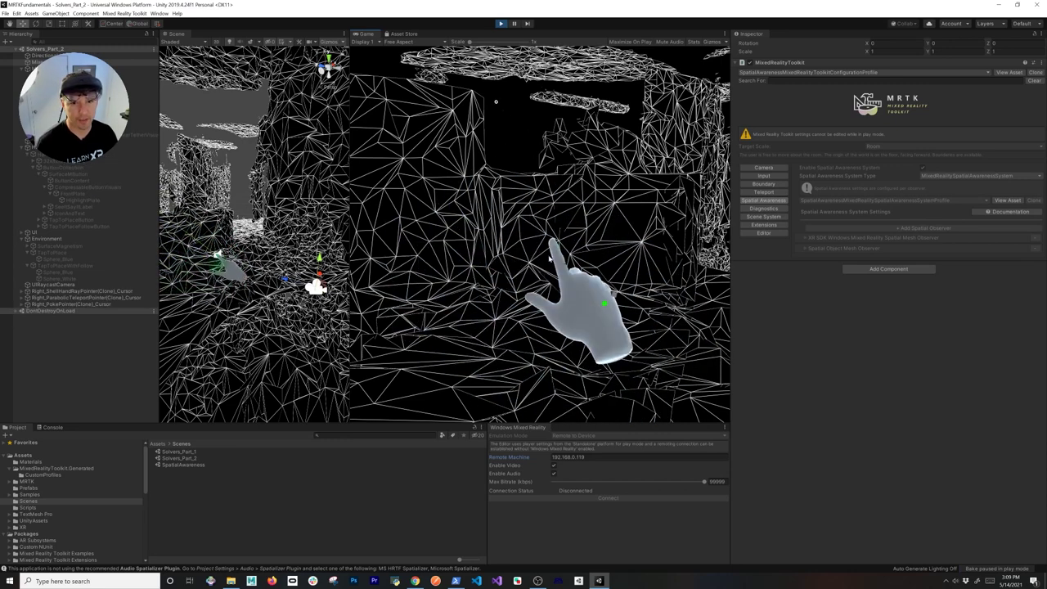
pyautogui.press('shift')
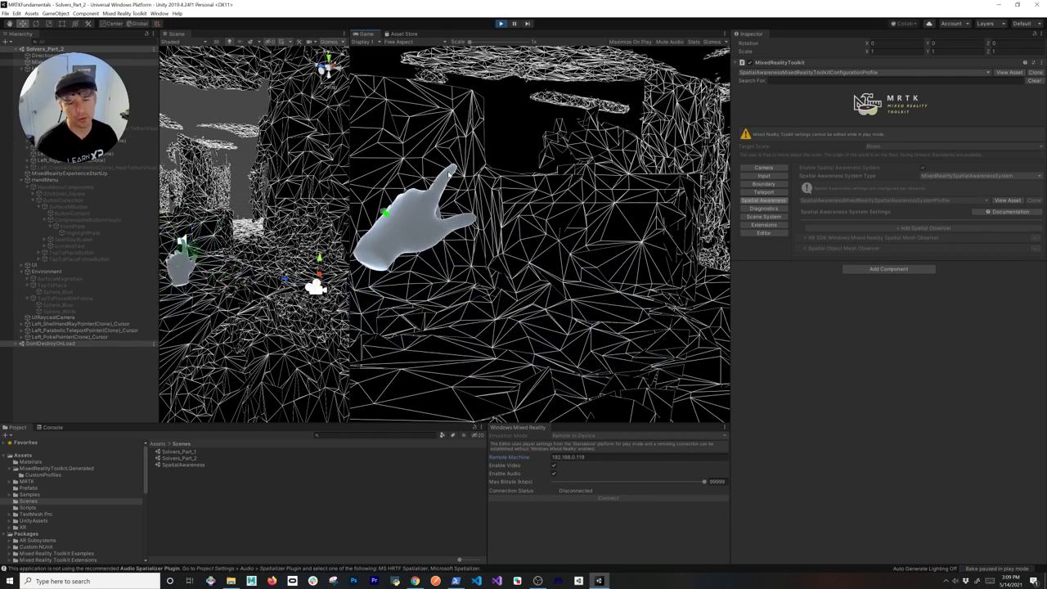
pyautogui.moveTo(521, 259); pyautogui.dragTo(451, 271, button='right')
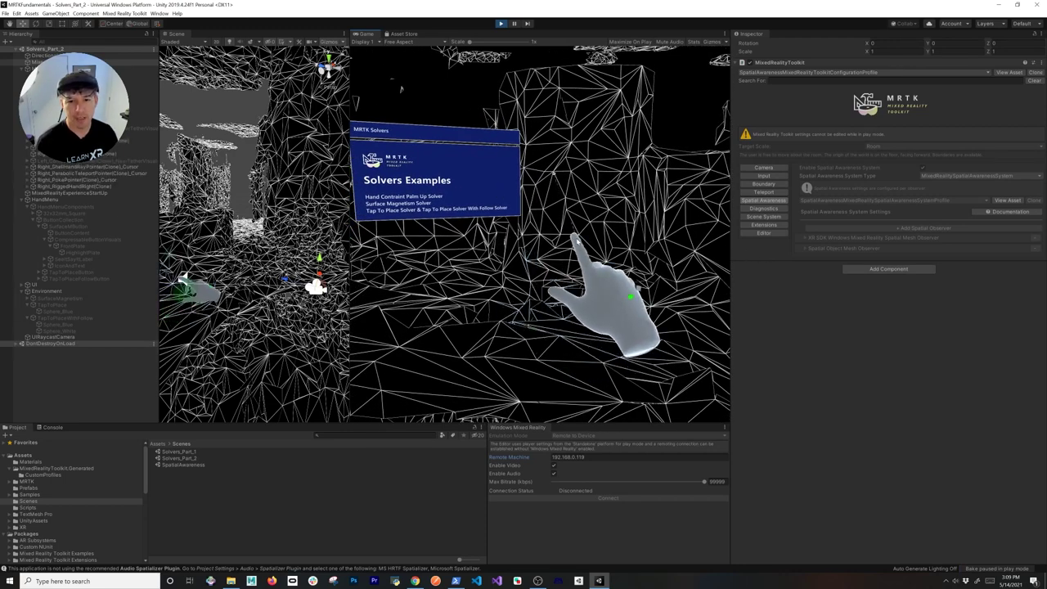
pyautogui.moveTo(455, 132); pyautogui.dragTo(487, 115)
pyautogui.moveTo(522, 275); pyautogui.dragTo(560, 283, button='right')
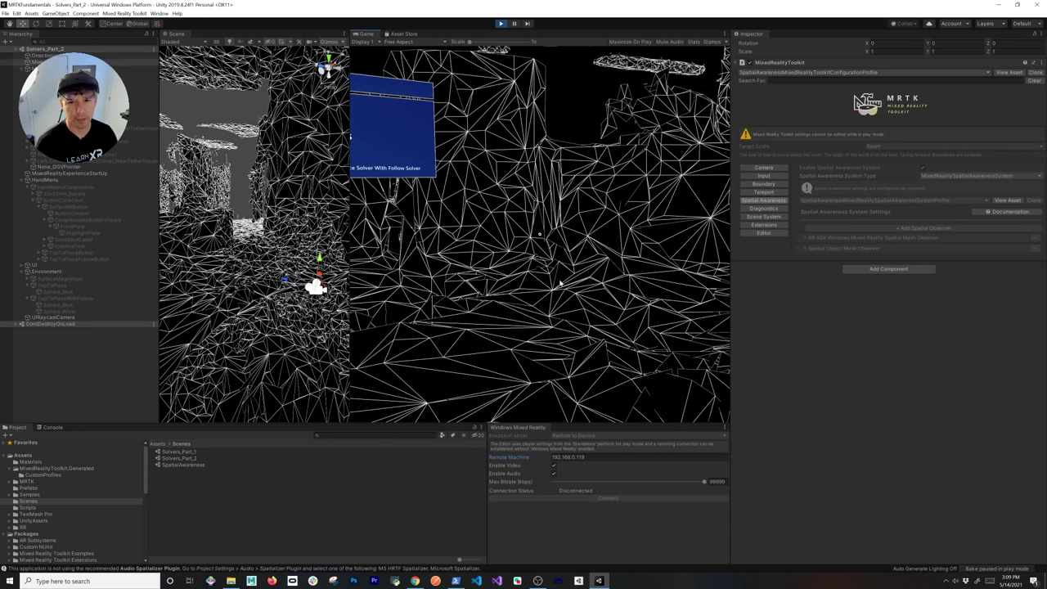
# Step: Rotate the simulated right hand palm-up to check the hand menu, and compare with the left hand
pyautogui.press('space')
pyautogui.moveTo(555, 232)
pyautogui.mouseDown(button='right')
pyautogui.moveTo(543, 237)
pyautogui.moveTo(553, 214)
pyautogui.mouseUp(button='right')
pyautogui.click(553, 218)
pyautogui.press('ctrl')
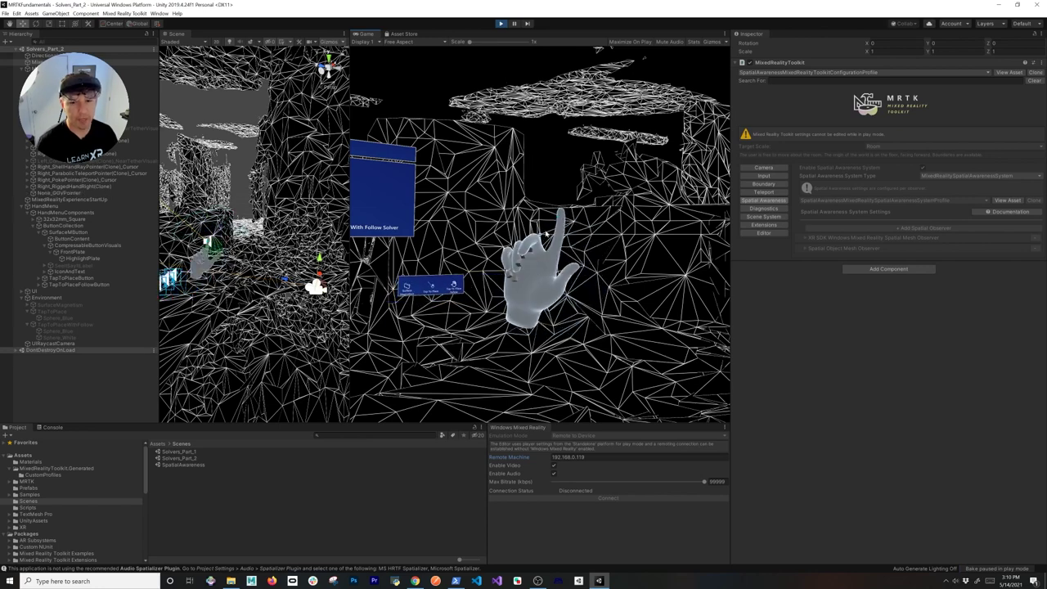
pyautogui.press('shift')
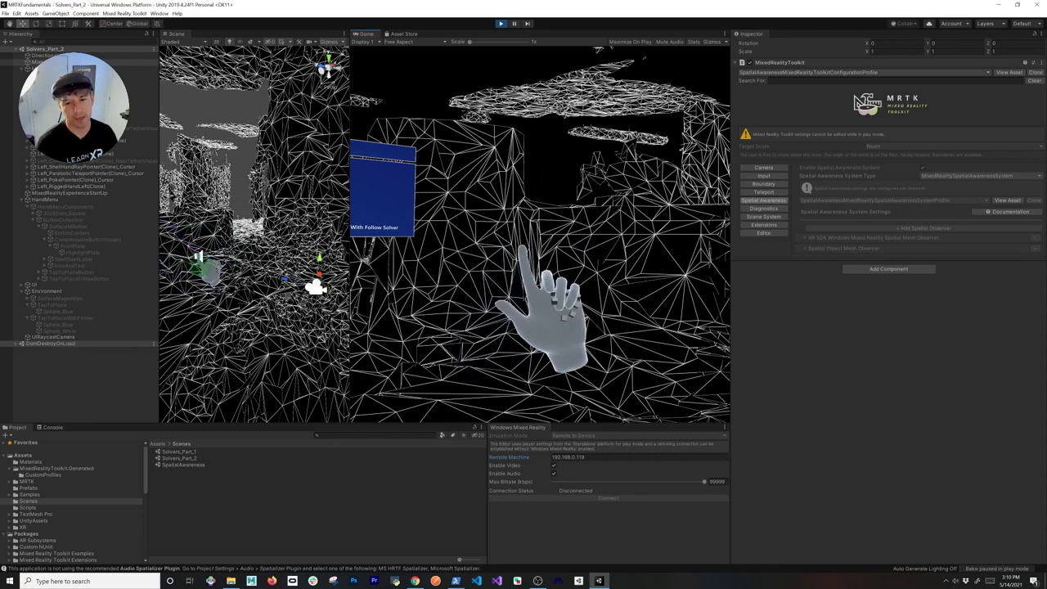
pyautogui.press('space')
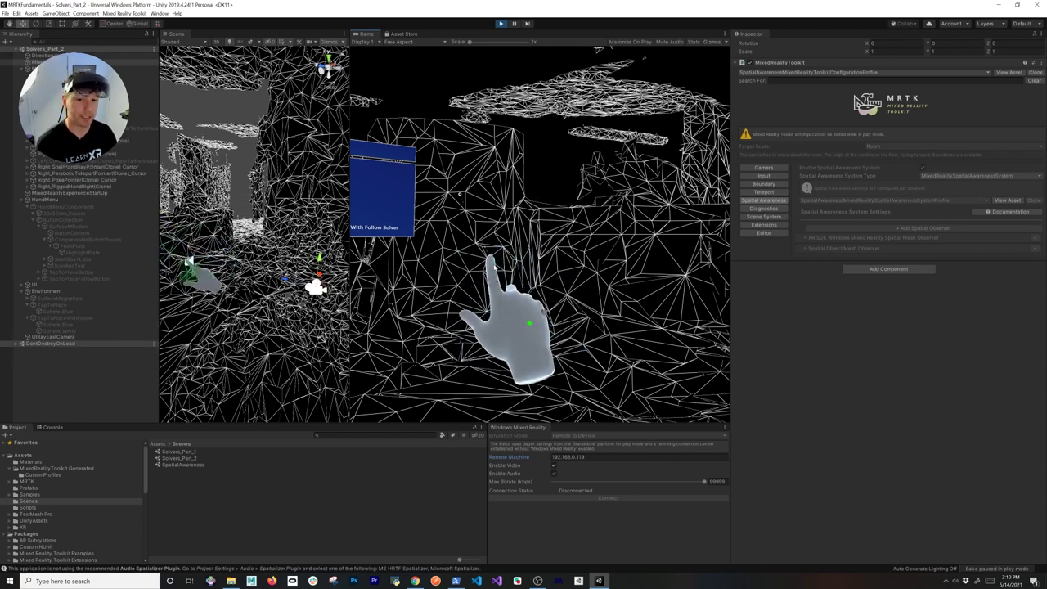
pyautogui.press('ctrl')
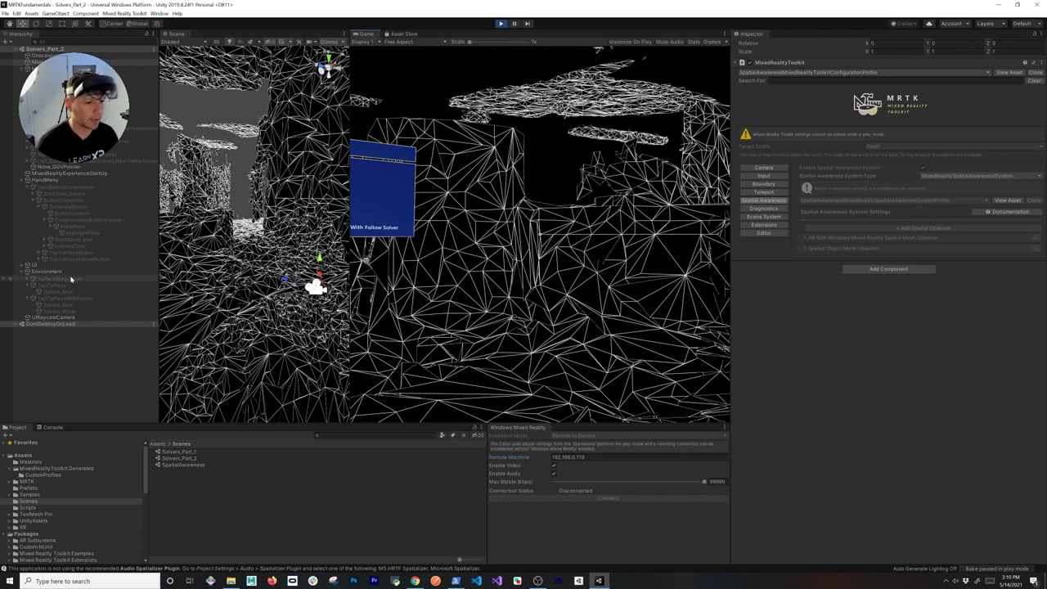
# Step: Activate the SurfaceMagnetism object, select its Sphere_Blue, and review the available Orientation Mode options
pyautogui.click(38, 279)
pyautogui.click(28, 279)
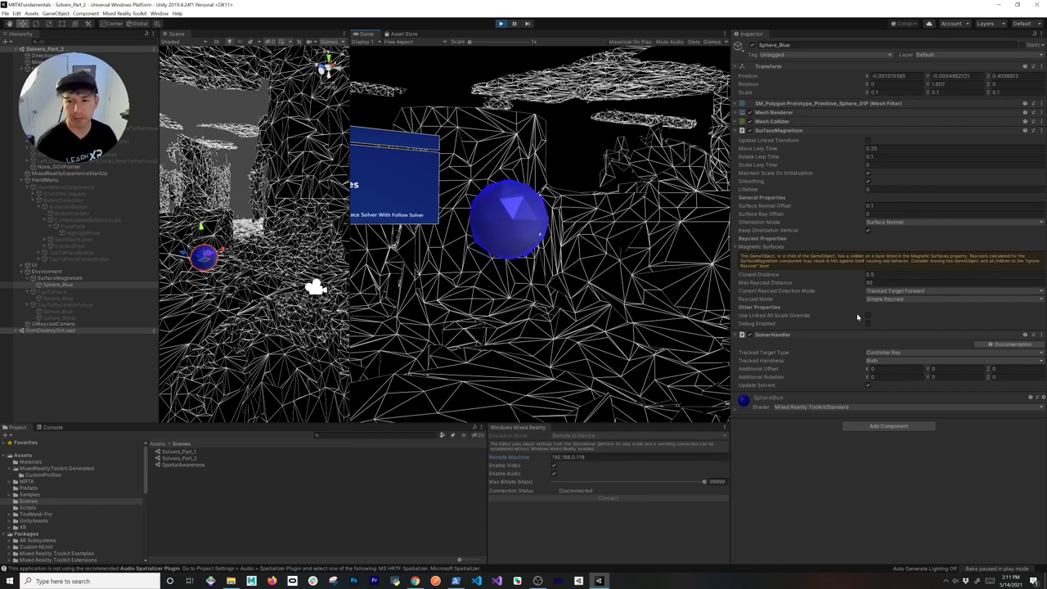
pyautogui.click(899, 222)
pyautogui.click(605, 269)
# Step: Test surface magnetism by steering the blue sphere across the spatial mesh with the simulated hand
pyautogui.press('space')
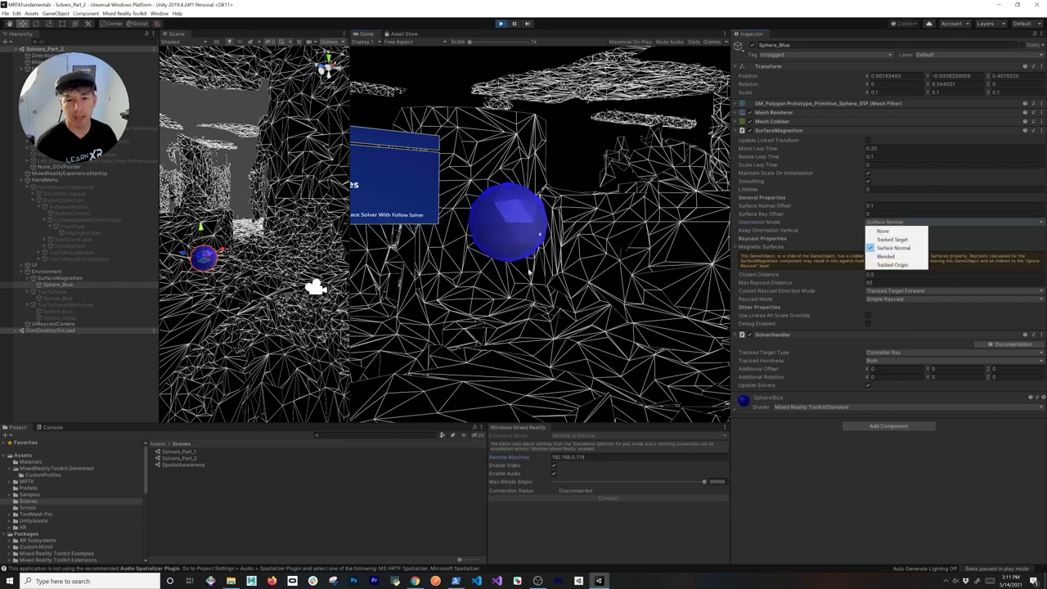
pyautogui.click(516, 278)
pyautogui.press('space')
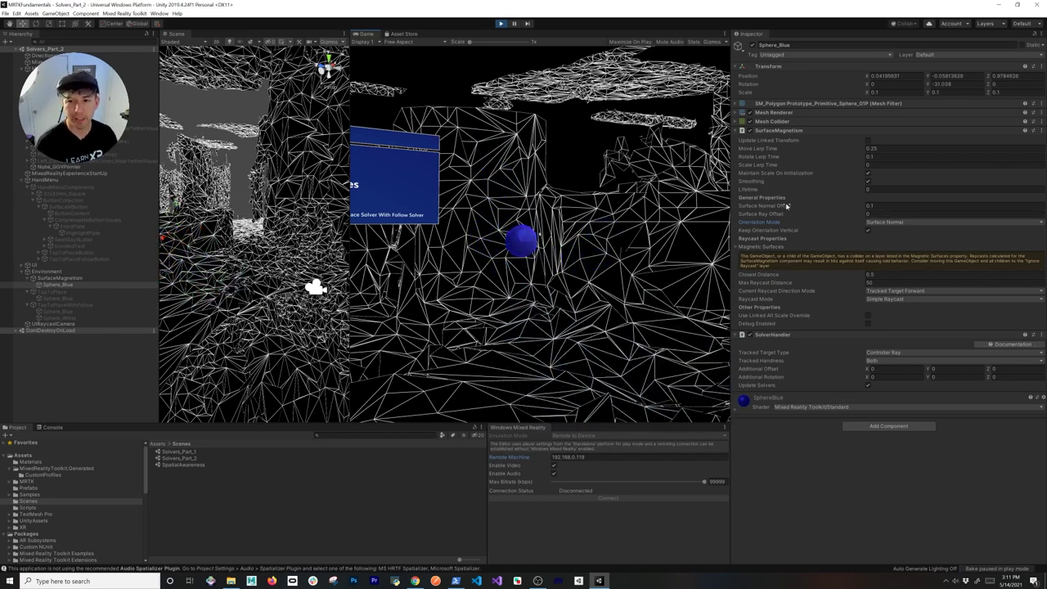
# Step: Try the sphere's Surface Normal Offset at 0.5 and 0.1, settle on 0.01, and test it with the simulated hand
pyautogui.write('0.5')
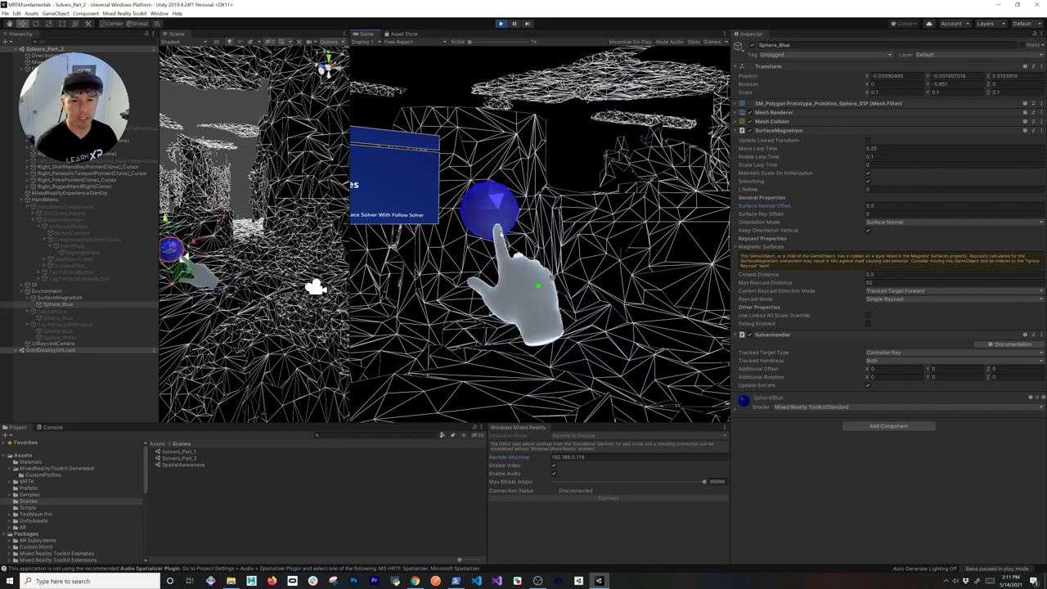
pyautogui.write('0.1')
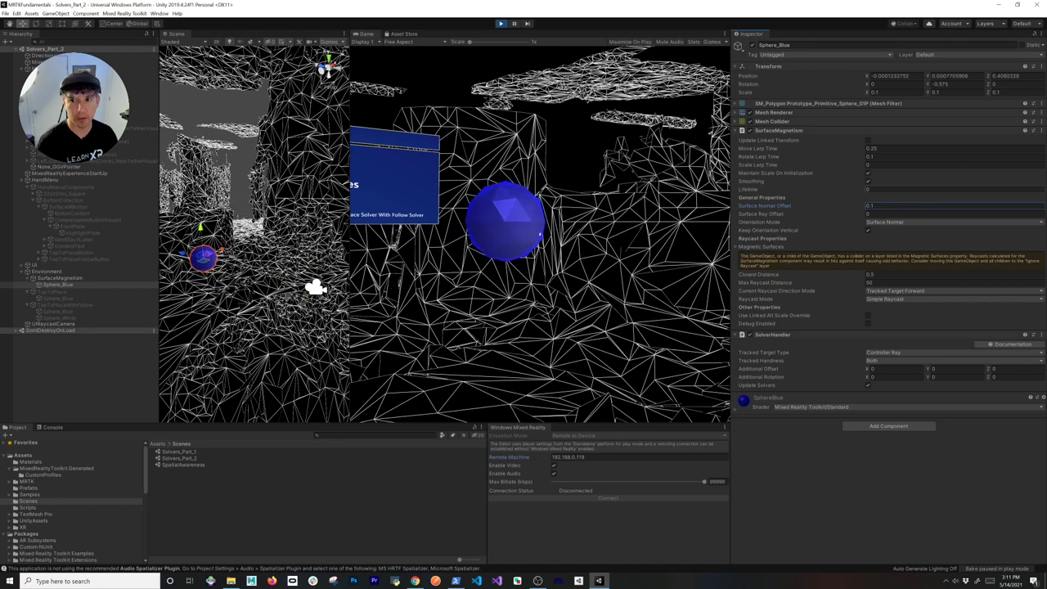
pyautogui.write('0.0')
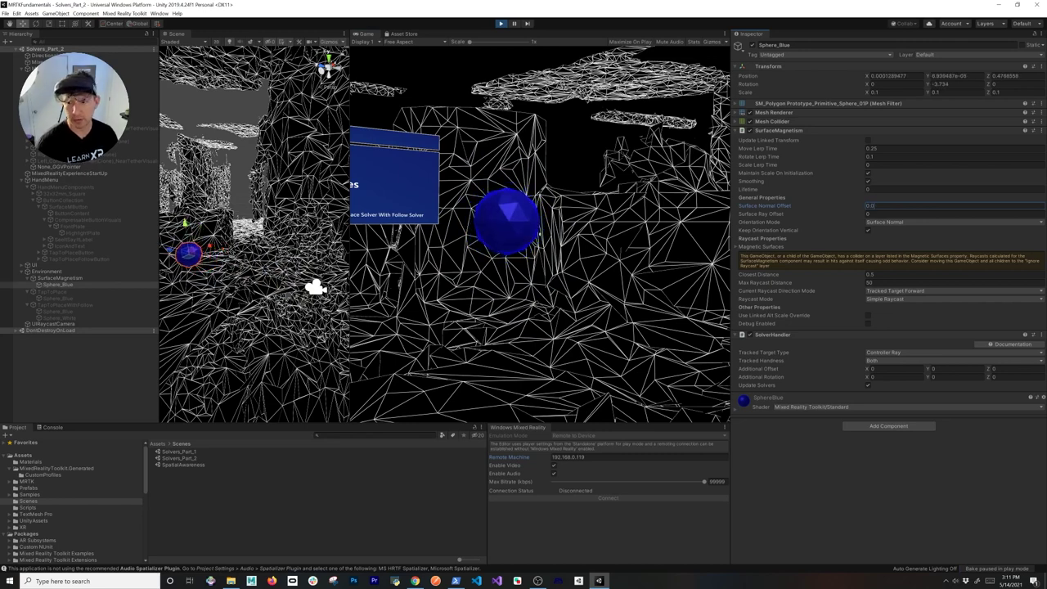
pyautogui.press('space')
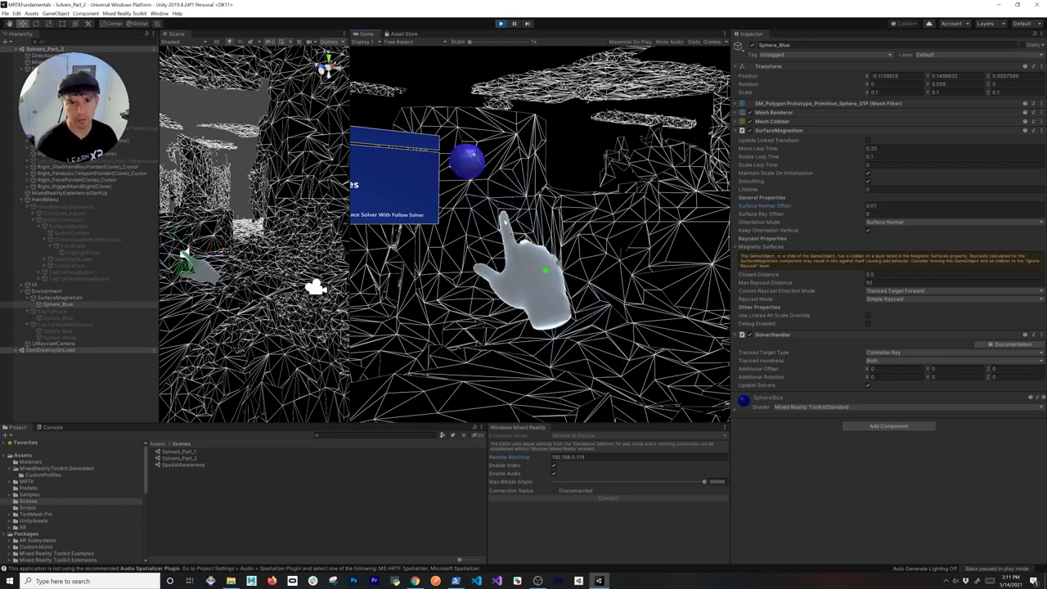
# Step: Set the sphere's Move Lerp Time to 0.5 and Rotate Lerp Time to 1, testing the motion against another mesh area
pyautogui.moveTo(554, 257); pyautogui.dragTo(600, 262, button='right')
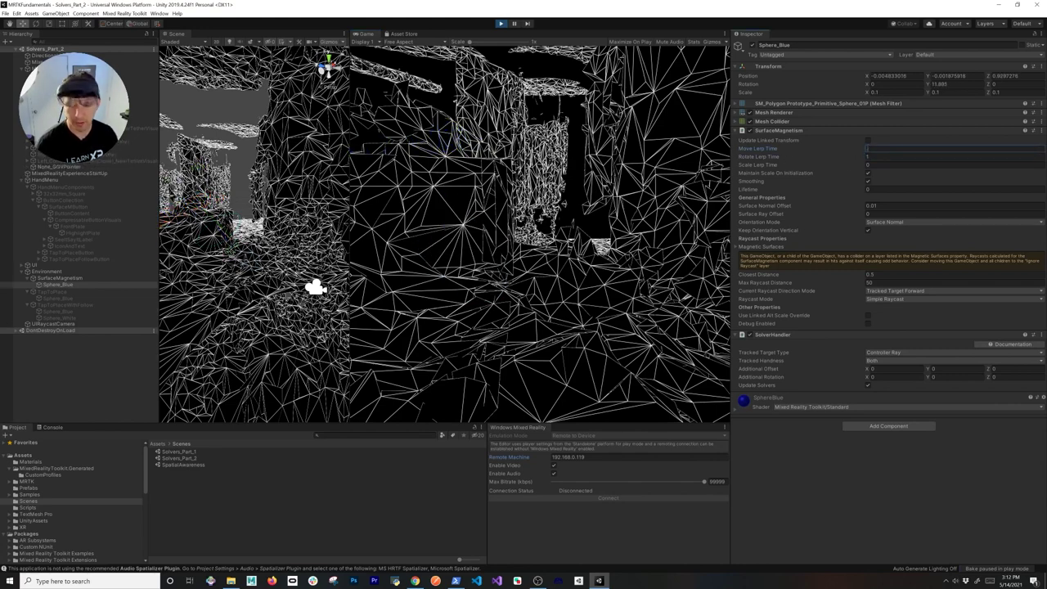
pyautogui.press('space')
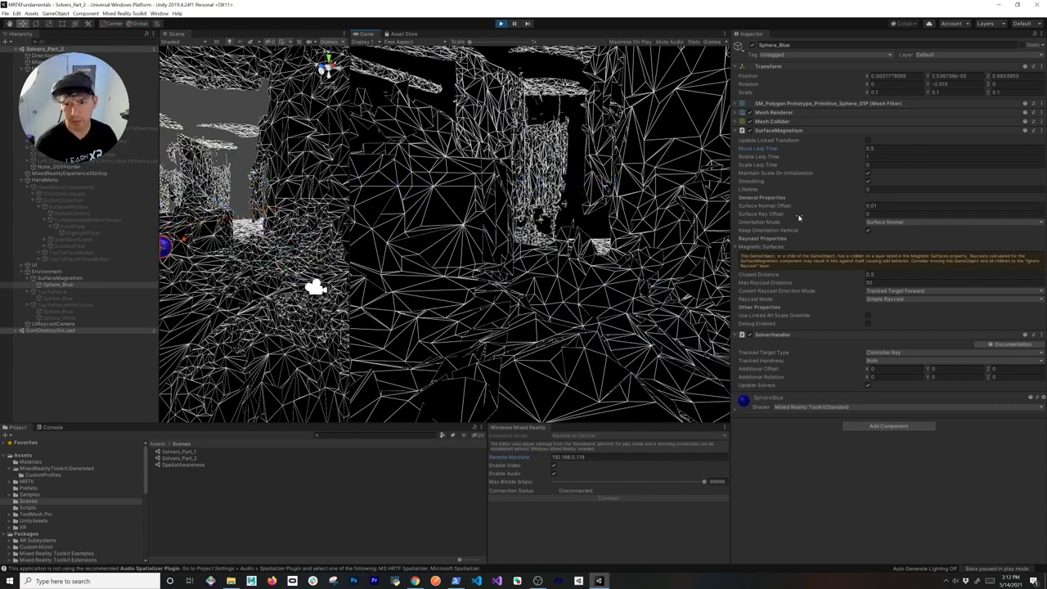
# Step: Review the sphere's Orientation Mode options without changing them and check how it follows the simulated hands over the mesh
pyautogui.click(881, 222)
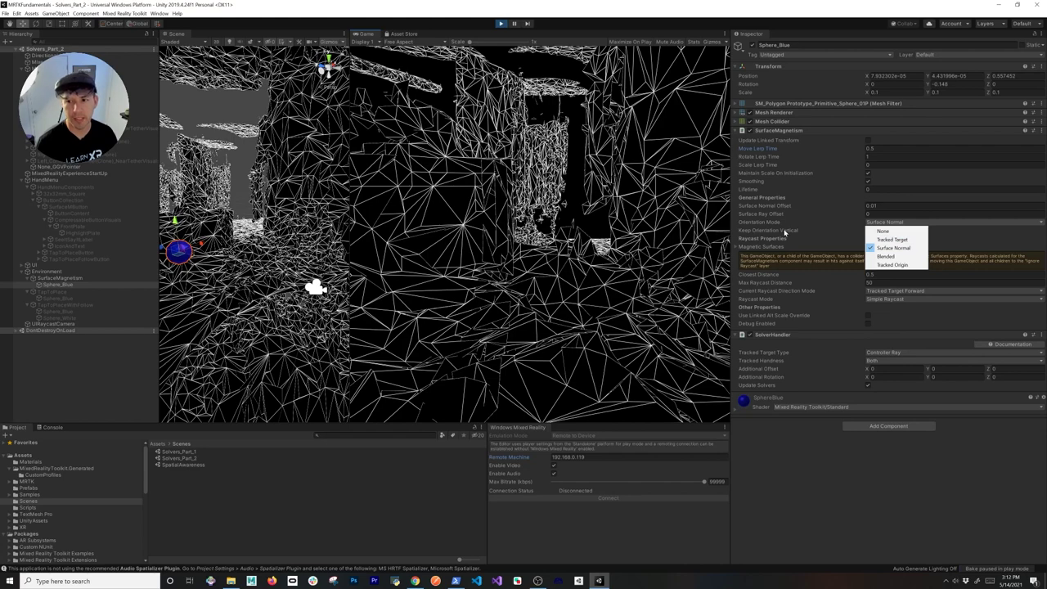
pyautogui.click(812, 269)
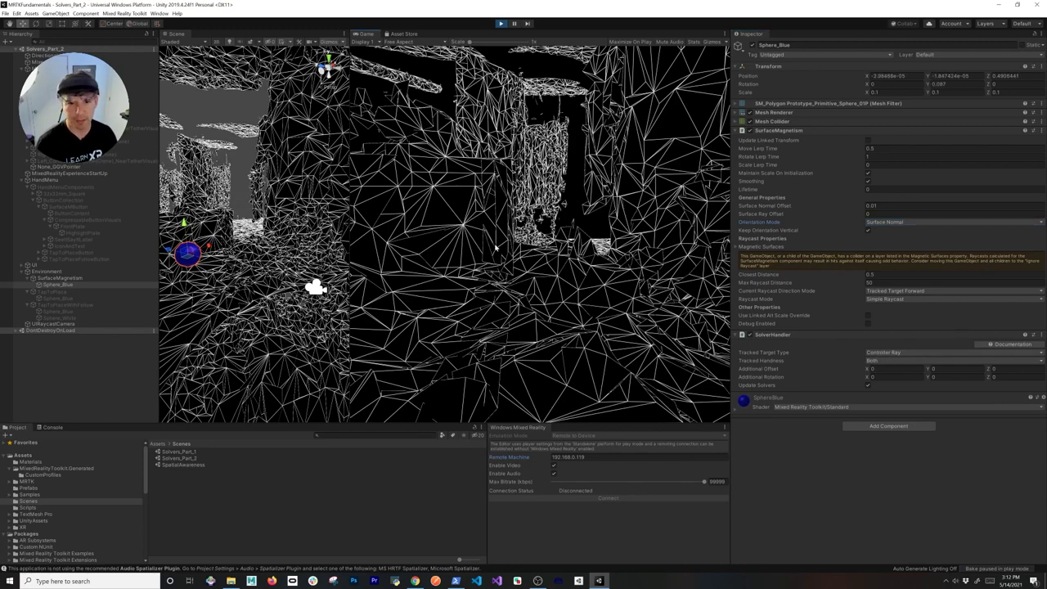
pyautogui.press('space')
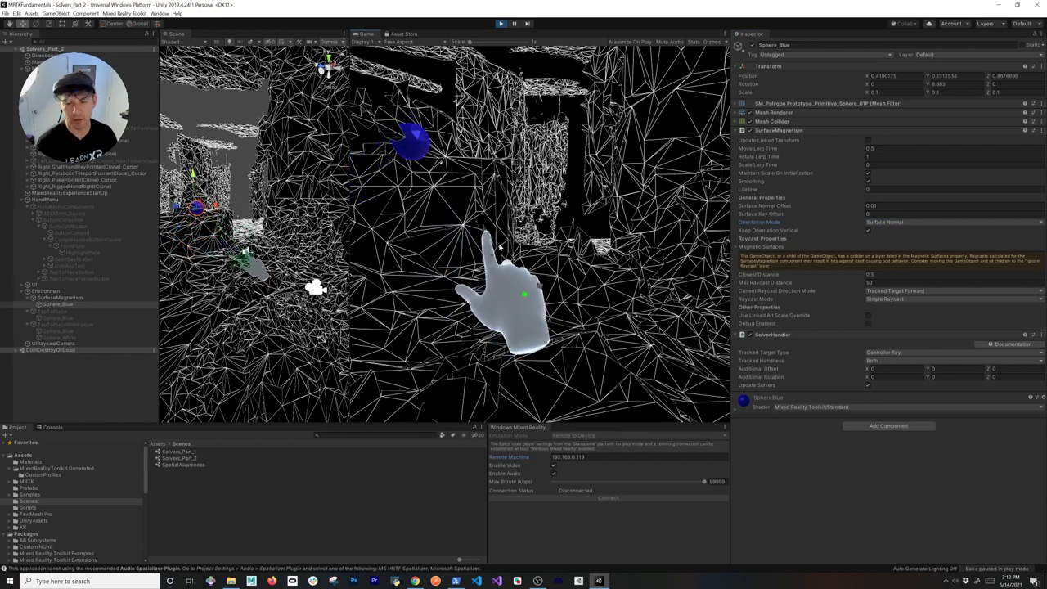
pyautogui.press('shift')
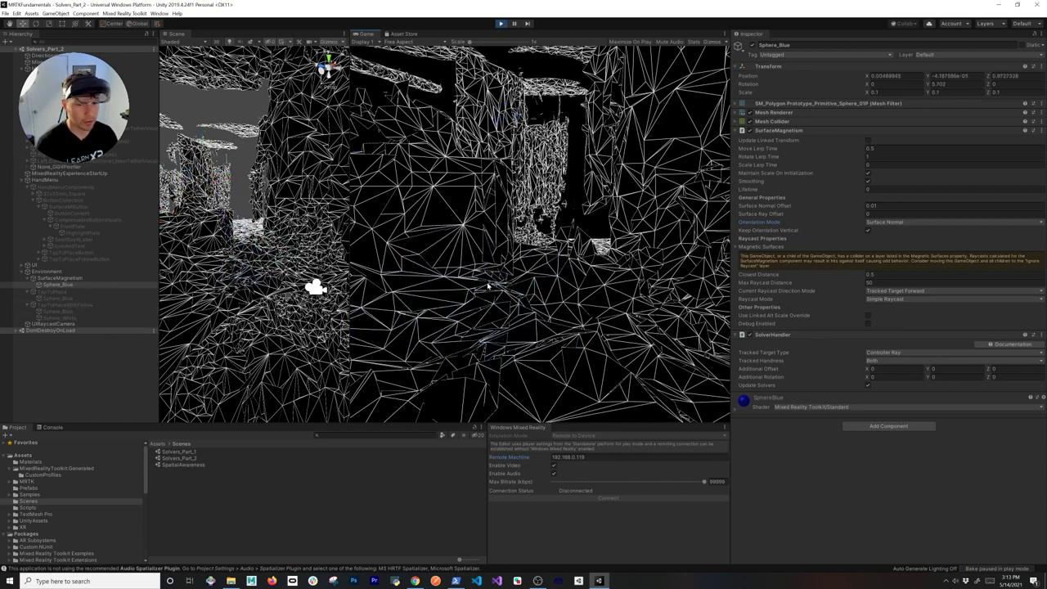
# Step: Deactivate the SurfaceMagnetism object and activate the TapToPlace object
pyautogui.click(66, 278)
pyautogui.click(753, 45)
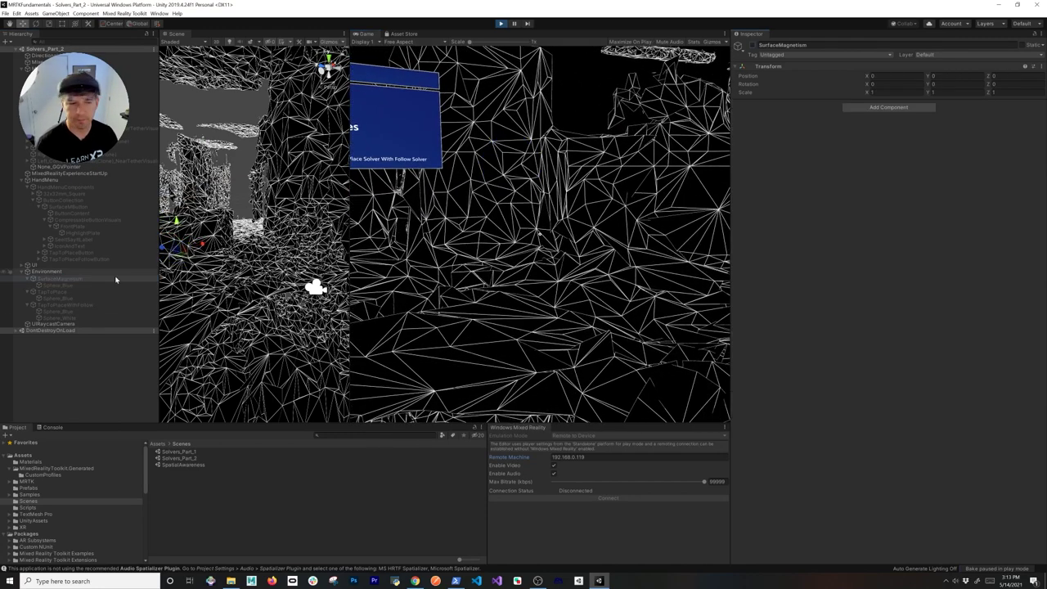
pyautogui.click(92, 291)
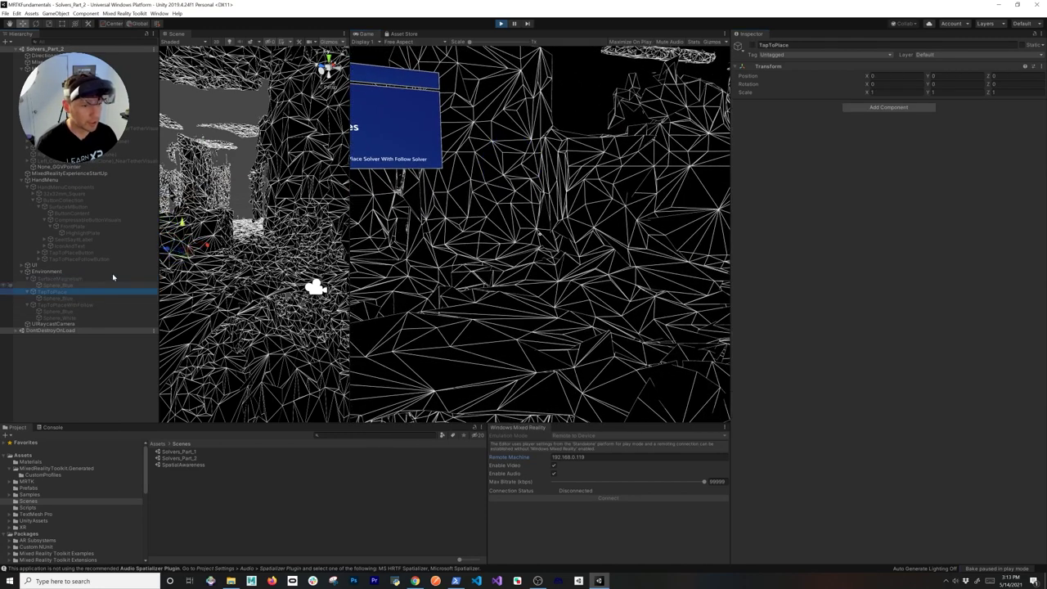
pyautogui.click(752, 46)
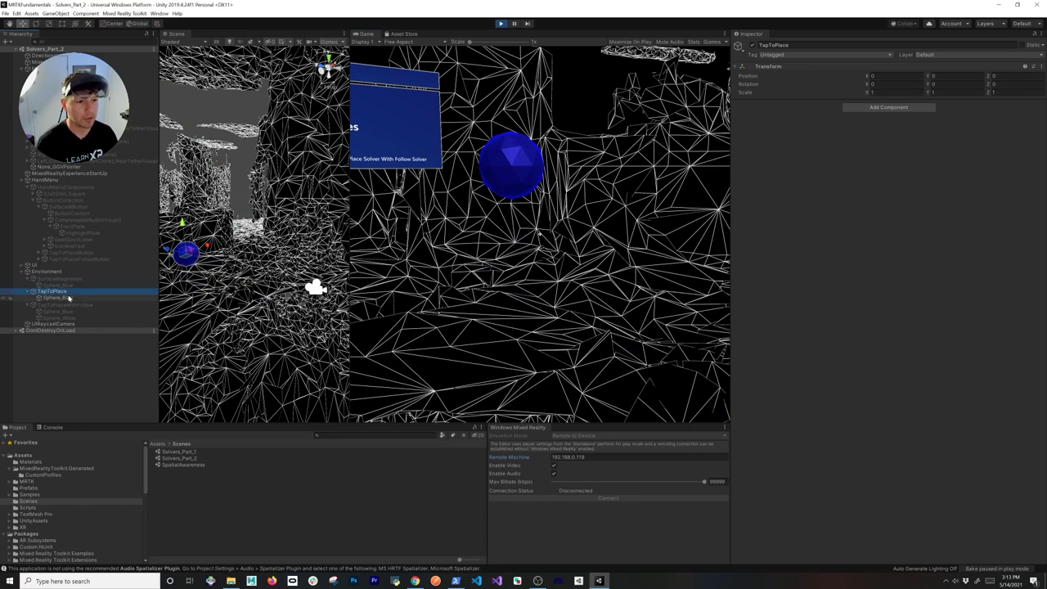
# Step: Inspect the Tap To Place settings of TapToPlace's Sphere_Blue, and use the simulated hand to pick up and place the sphere
pyautogui.click(69, 298)
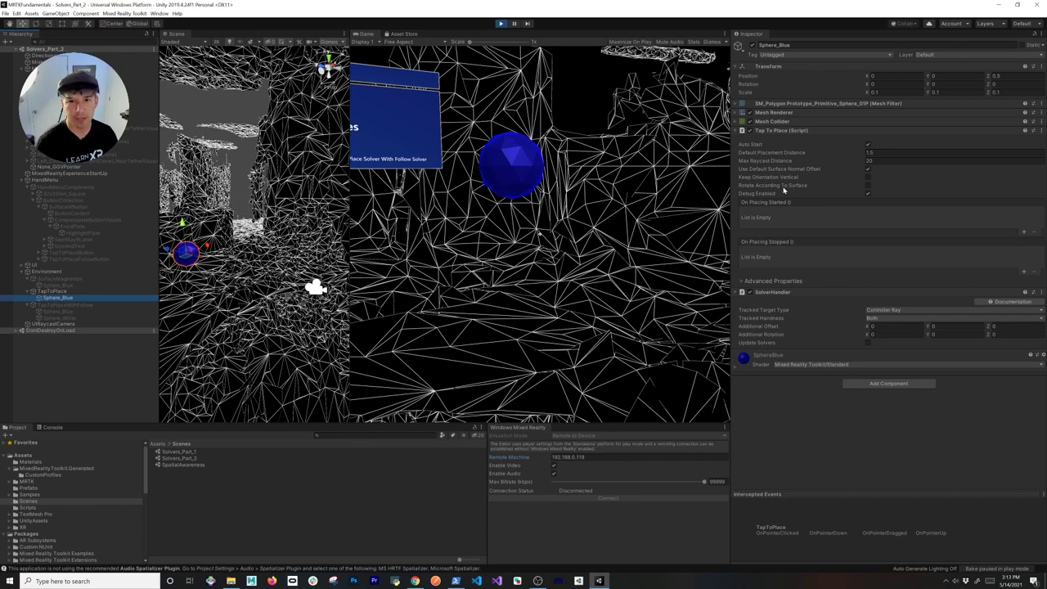
pyautogui.press('space')
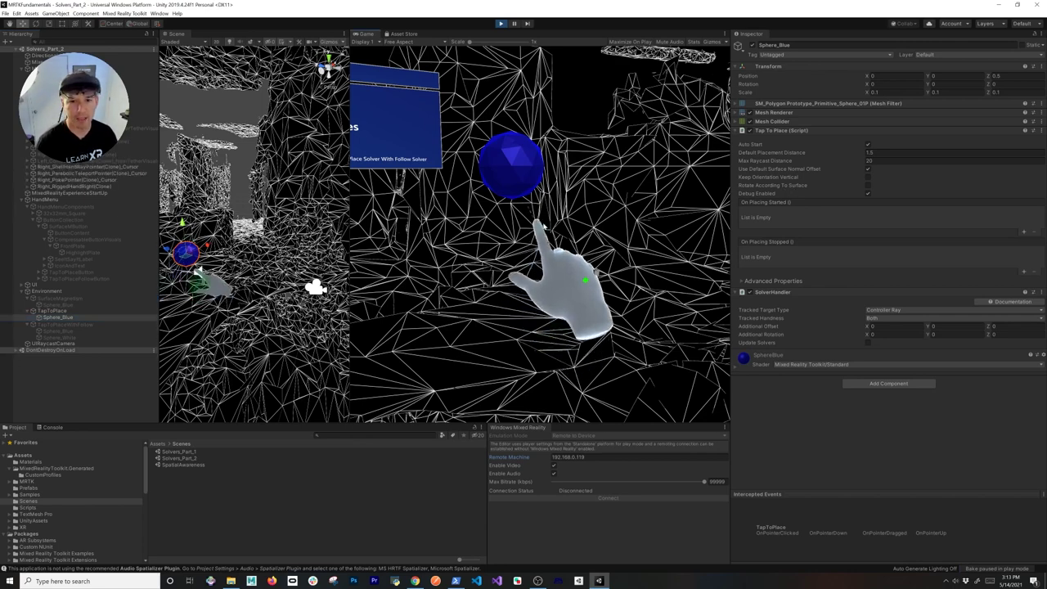
pyautogui.scroll(-5, 532, 192)
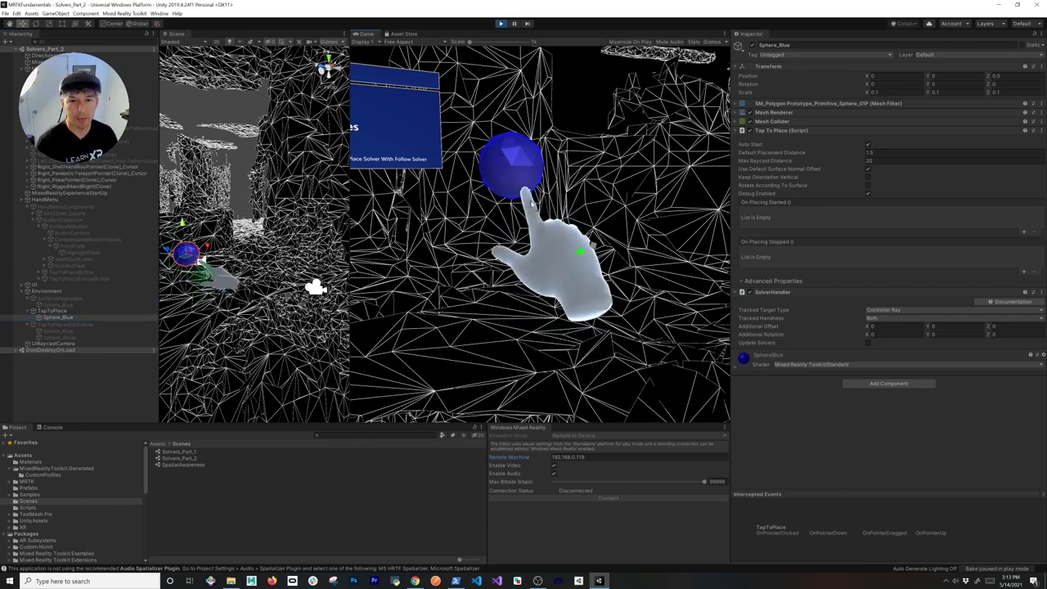
pyautogui.click(520, 189)
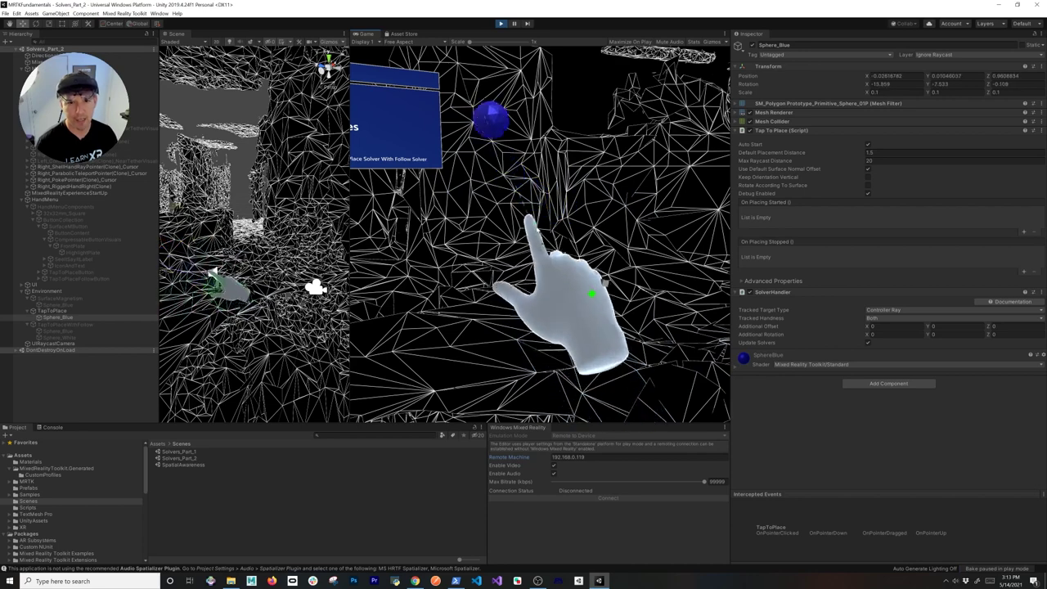
pyautogui.click(535, 235)
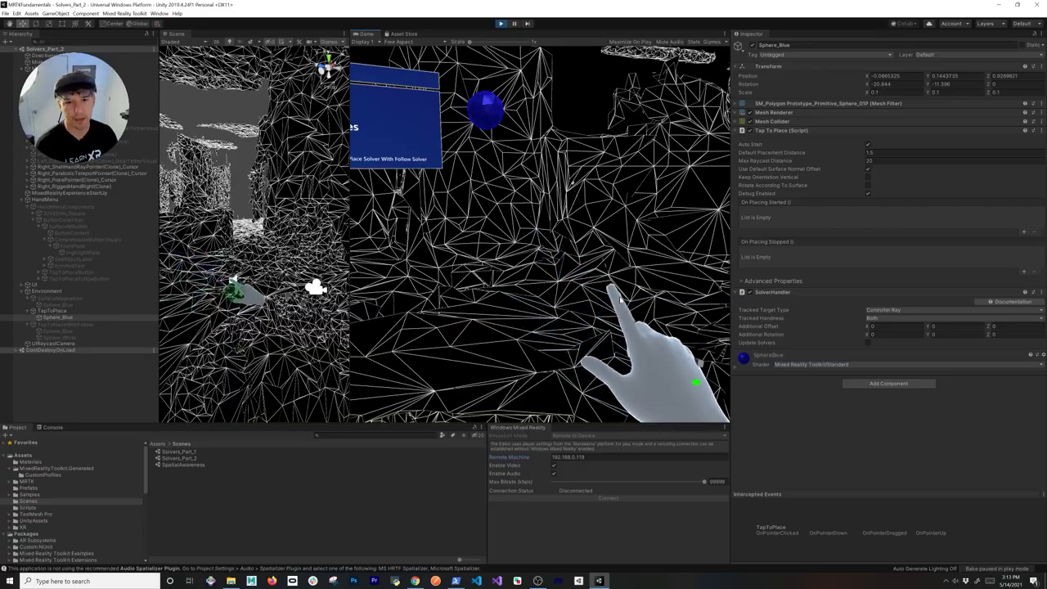
# Step: Pick the placed blue sphere up again with the simulated hand and place it by the far opening in the room mesh
pyautogui.scroll(3, 609, 296)
pyautogui.moveTo(556, 283); pyautogui.dragTo(646, 270, button='right')
pyautogui.moveTo(588, 203); pyautogui.dragTo(478, 145, button='right')
pyautogui.click(480, 146)
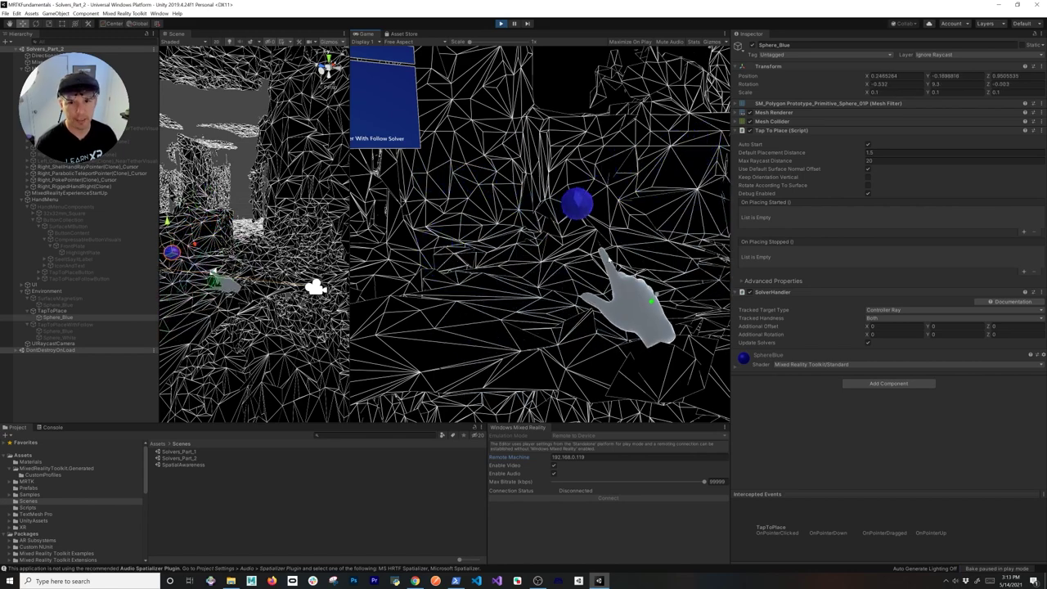
pyautogui.scroll(-5, 609, 266)
pyautogui.moveTo(585, 286); pyautogui.dragTo(626, 269, button='right')
pyautogui.click(645, 279)
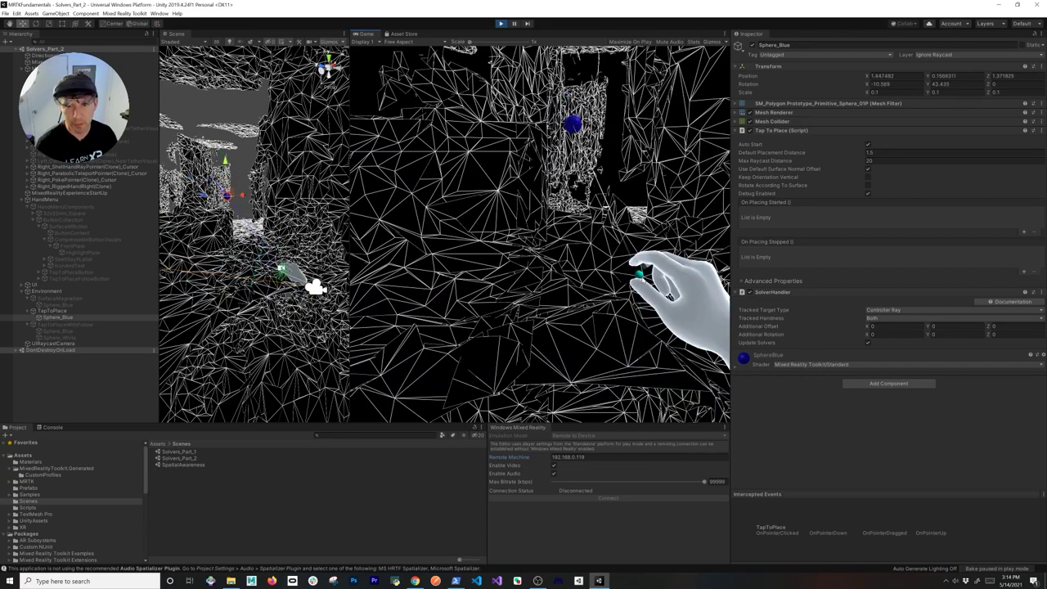
pyautogui.moveTo(506, 240); pyautogui.dragTo(528, 241, button='right')
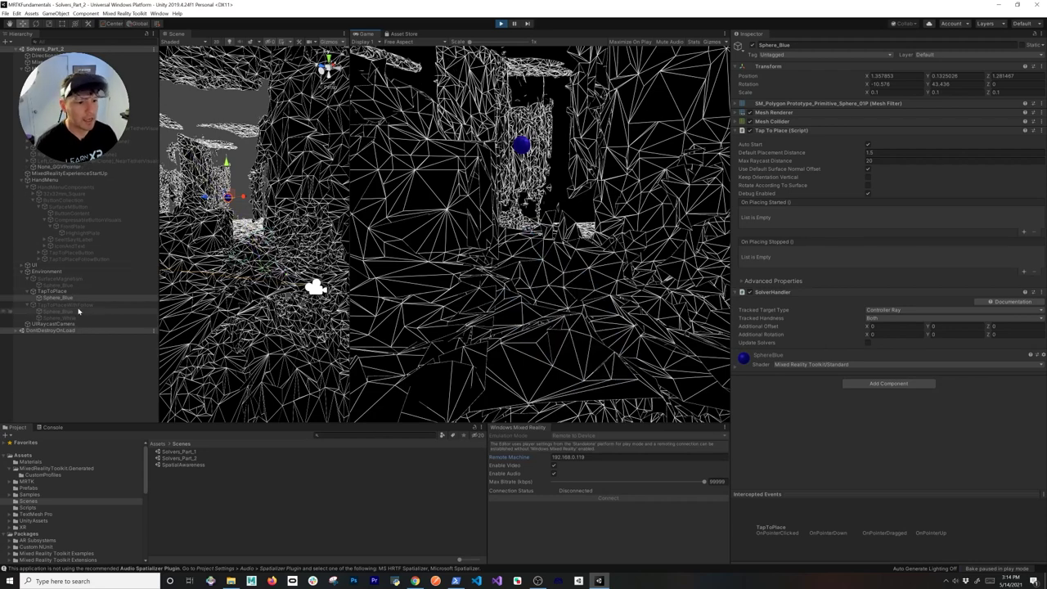
# Step: Activate the TapToPlaceWithFollow object and review the solver components on its Sphere_Blue and Sphere_White
pyautogui.click(66, 305)
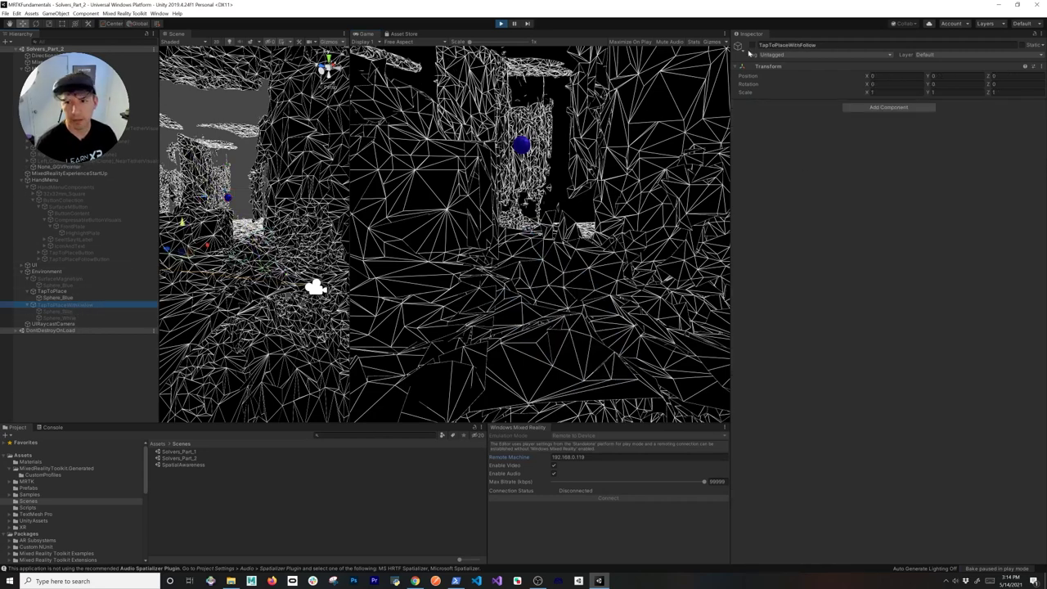
pyautogui.click(49, 311)
pyautogui.moveTo(420, 254); pyautogui.dragTo(296, 250, button='right')
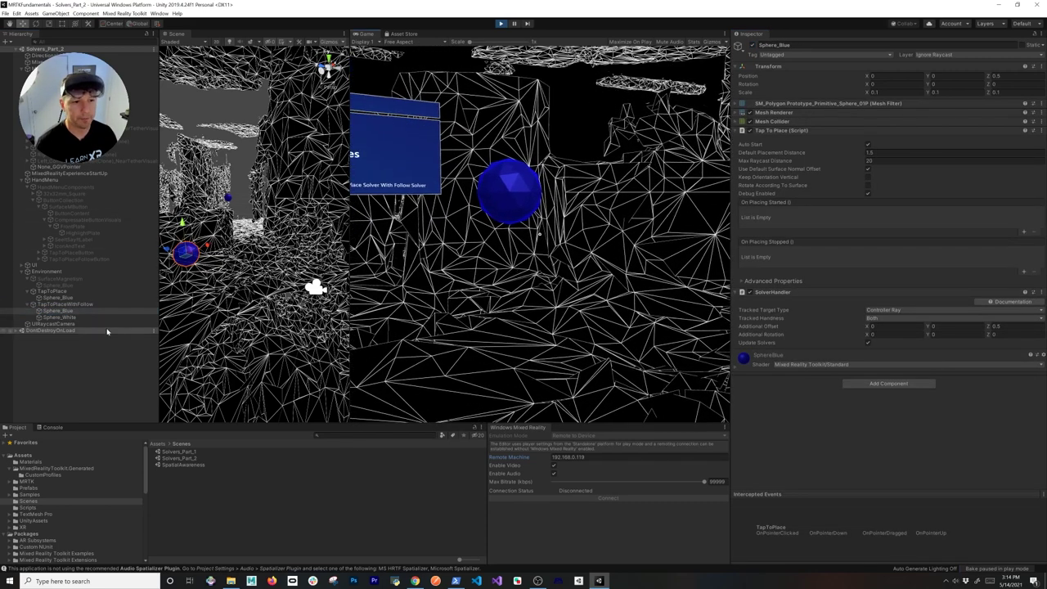
pyautogui.click(58, 317)
pyautogui.click(69, 311)
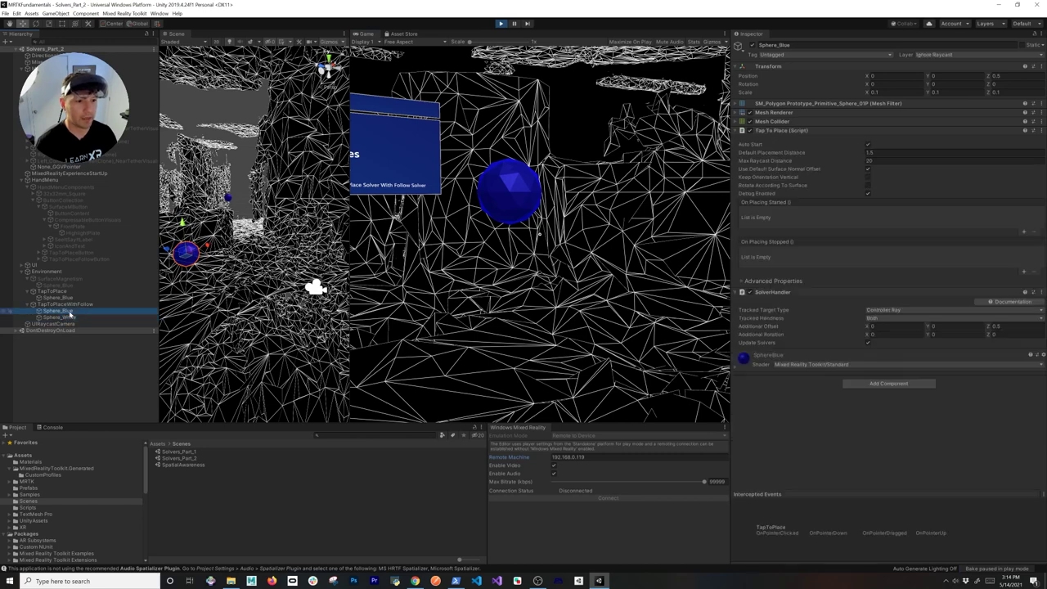
pyautogui.click(67, 317)
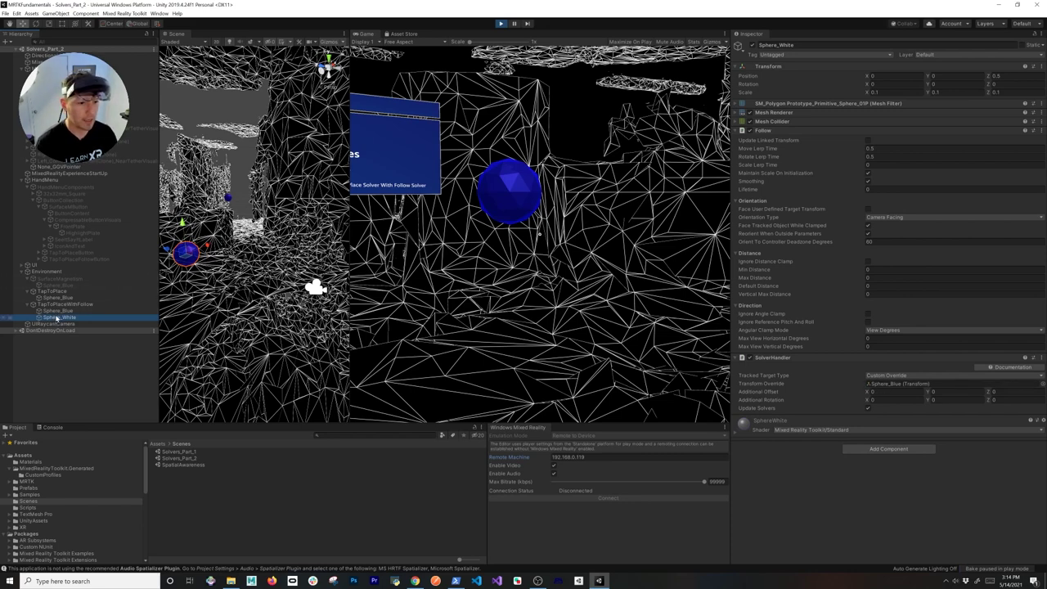
pyautogui.click(59, 310)
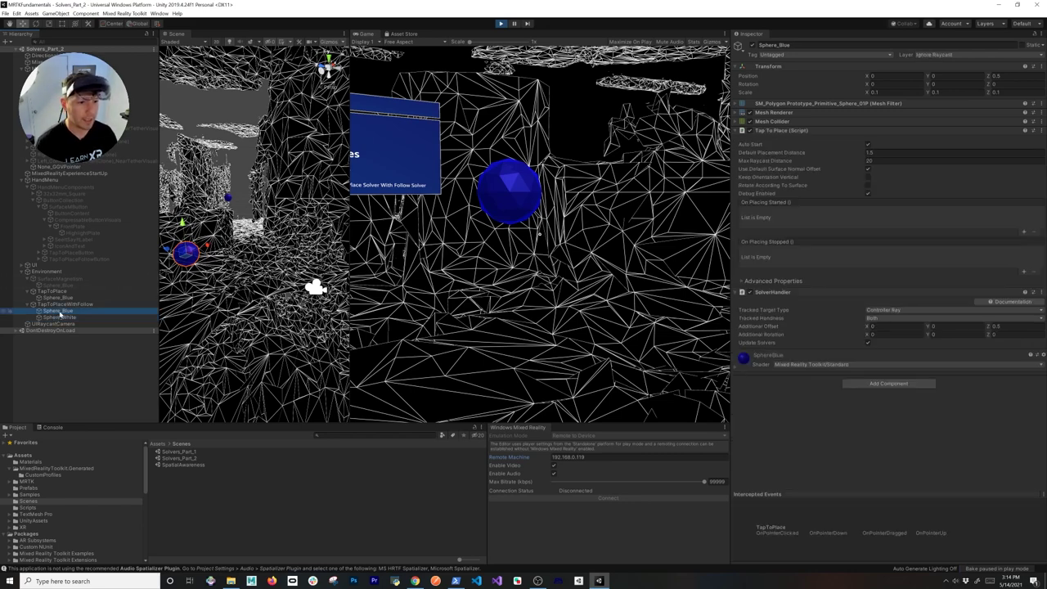
# Step: Pick up TapToPlaceWithFollow's blue sphere with the simulated hand and place it on the mesh to test the white sphere's follow behaviour
pyautogui.click(534, 269)
pyautogui.press('space')
pyautogui.press('space')
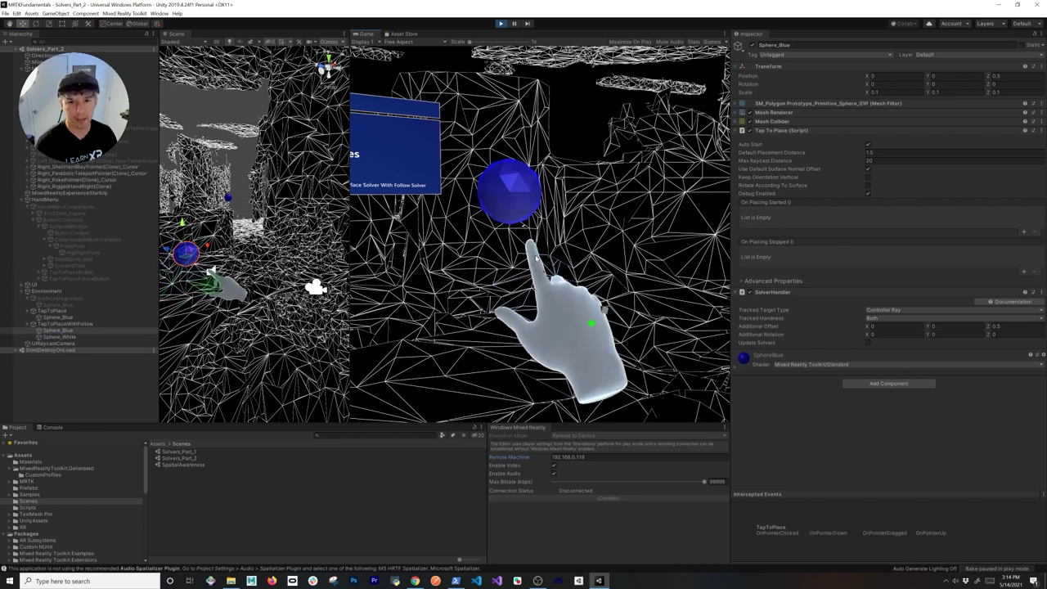
pyautogui.click(528, 251)
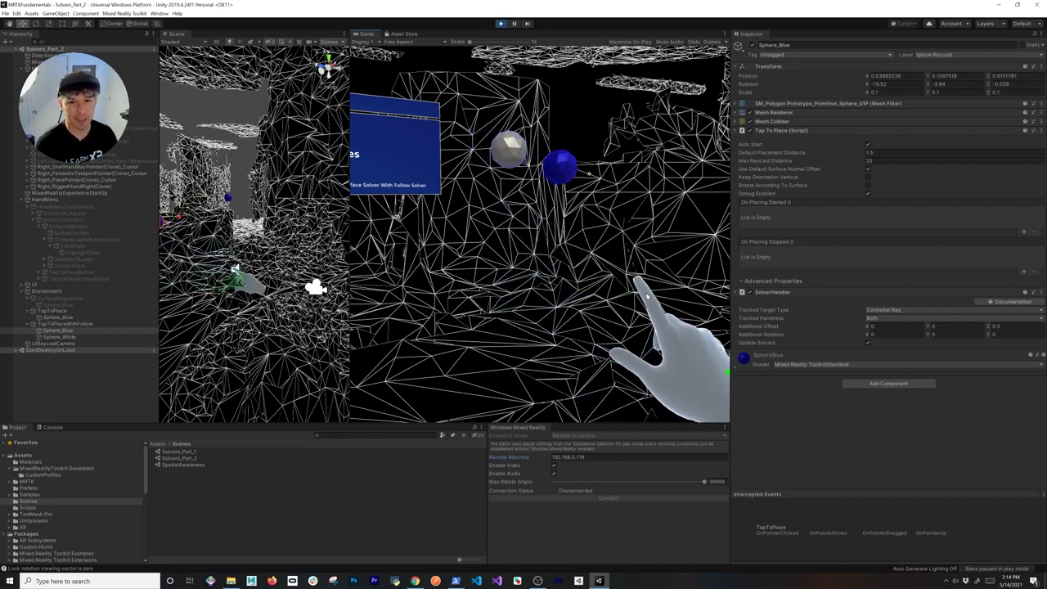
pyautogui.press('w')
pyautogui.moveTo(592, 298)
pyautogui.mouseDown(button='right')
pyautogui.moveTo(616, 286)
pyautogui.moveTo(593, 258)
pyautogui.moveTo(571, 255)
pyautogui.moveTo(610, 290)
pyautogui.mouseUp(button='right')
pyautogui.click(610, 291)
# Step: Move the blue sphere onto the ceiling mesh with the white sphere following, and exit Play mode
pyautogui.moveTo(657, 337); pyautogui.dragTo(561, 286, button='right')
pyautogui.press('w')
pyautogui.click(578, 237)
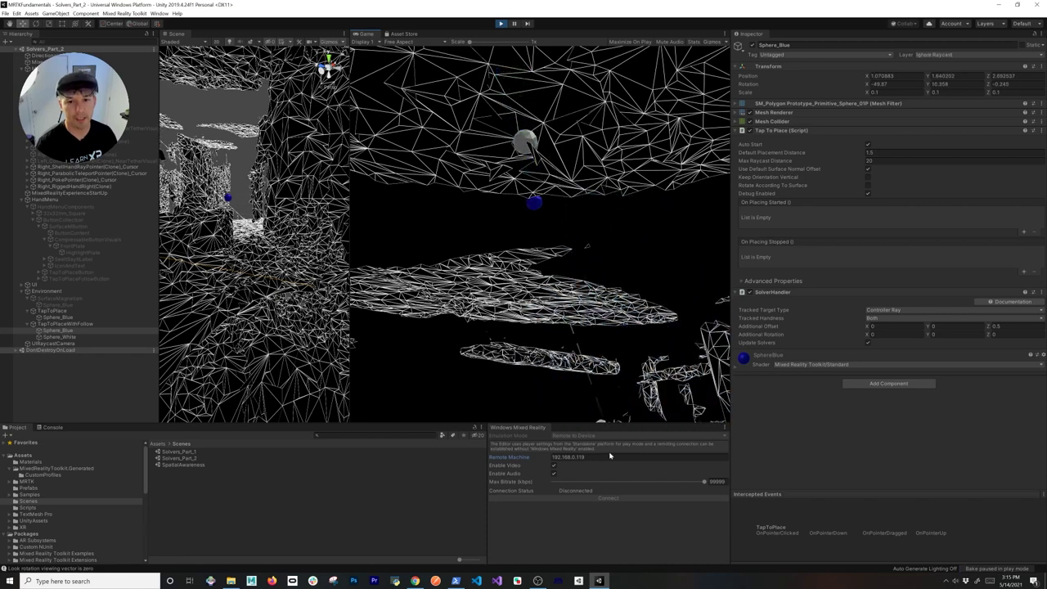
pyautogui.click(504, 245)
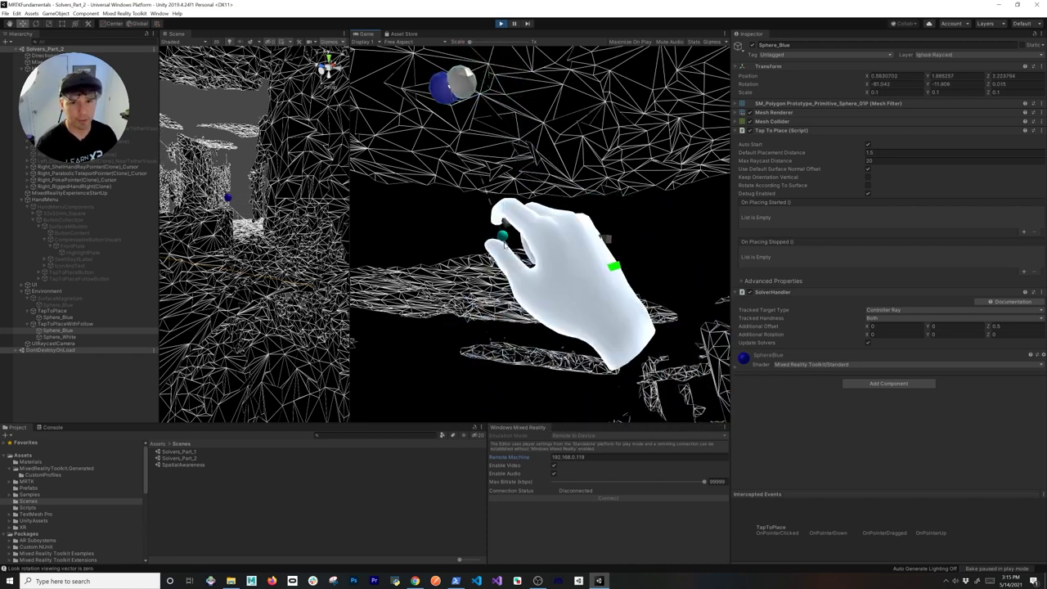
pyautogui.click(500, 23)
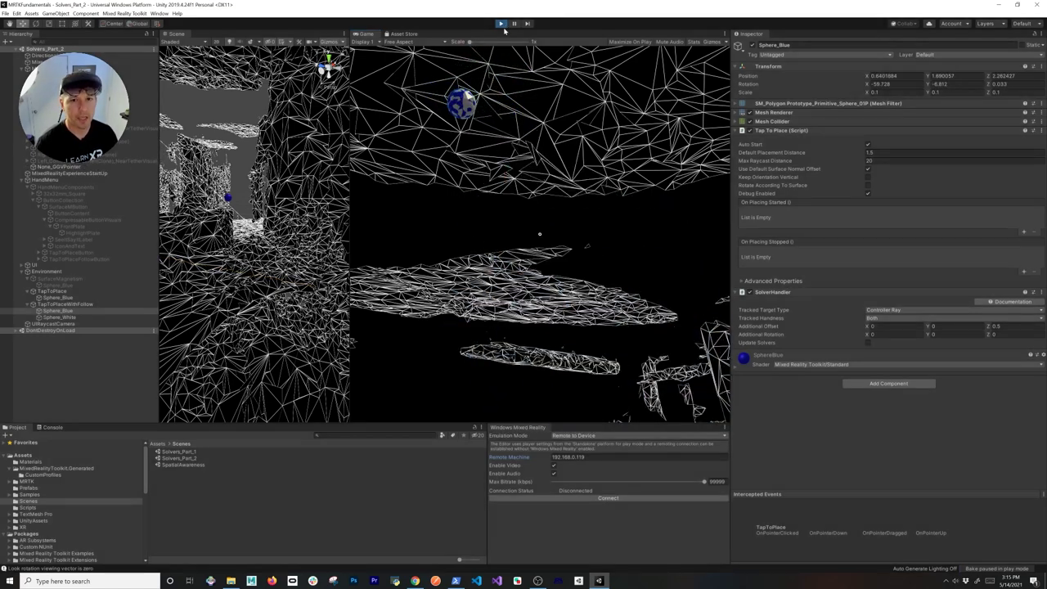
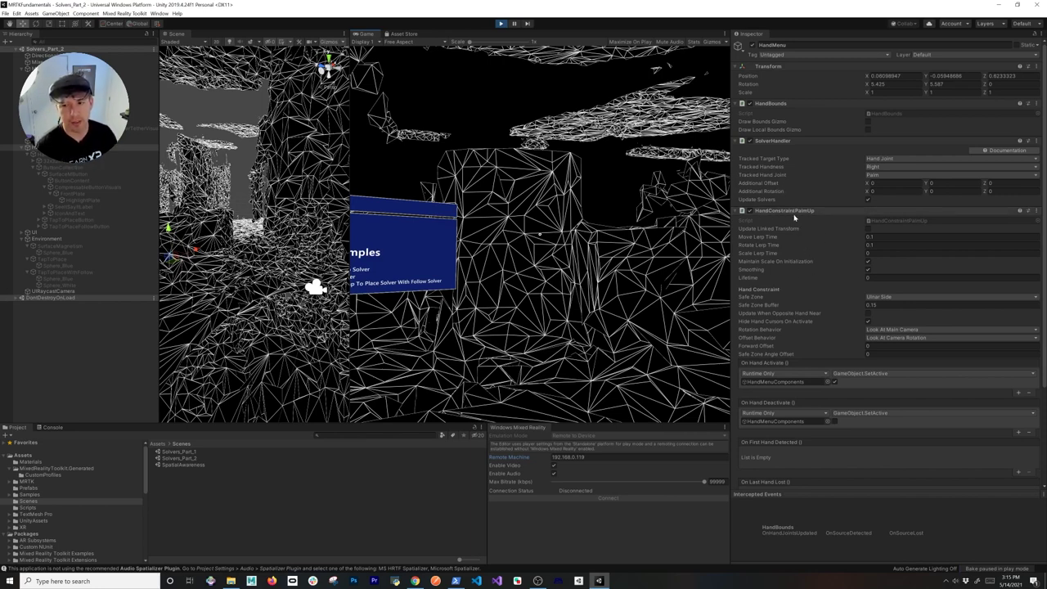
# Step: Set the HandMenu's palm-up Facing Camera Tracking Threshold to 20, try it in the running scene, and reselect HandMenu
pyautogui.scroll(-3, 808, 219)
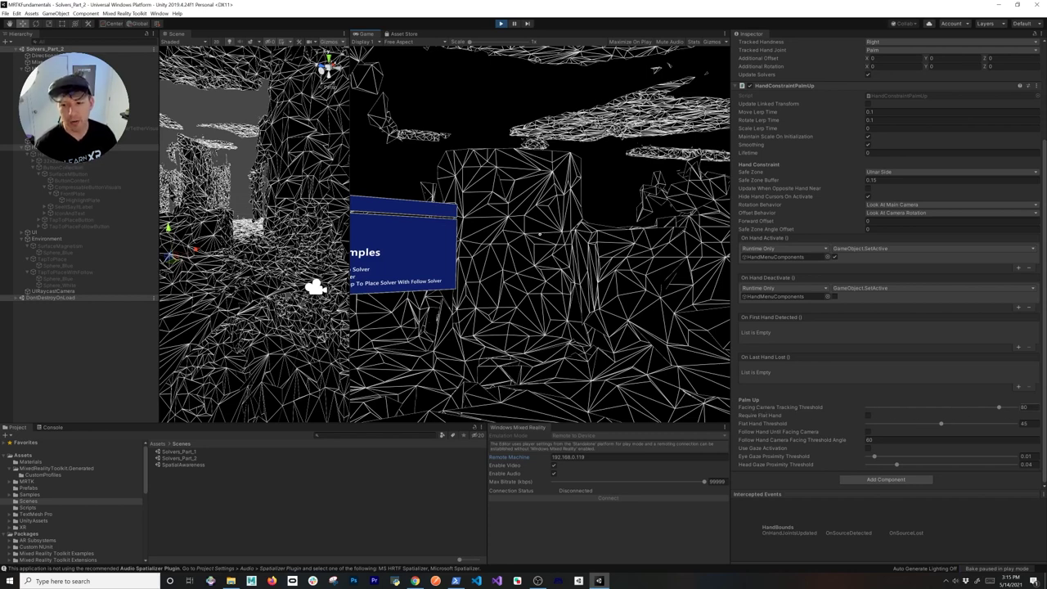
pyautogui.click(1026, 406)
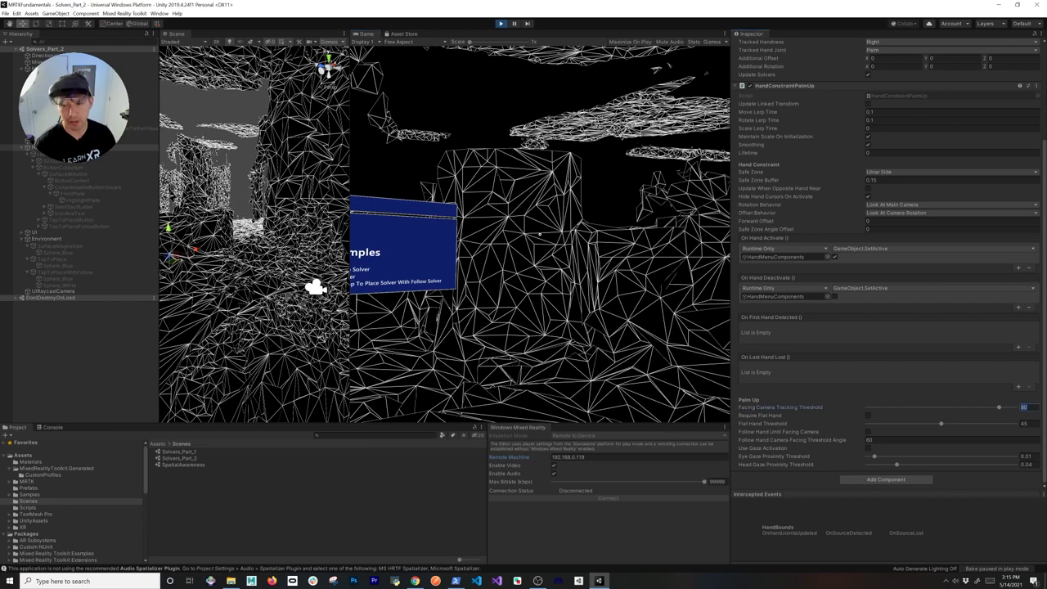
pyautogui.click(580, 227)
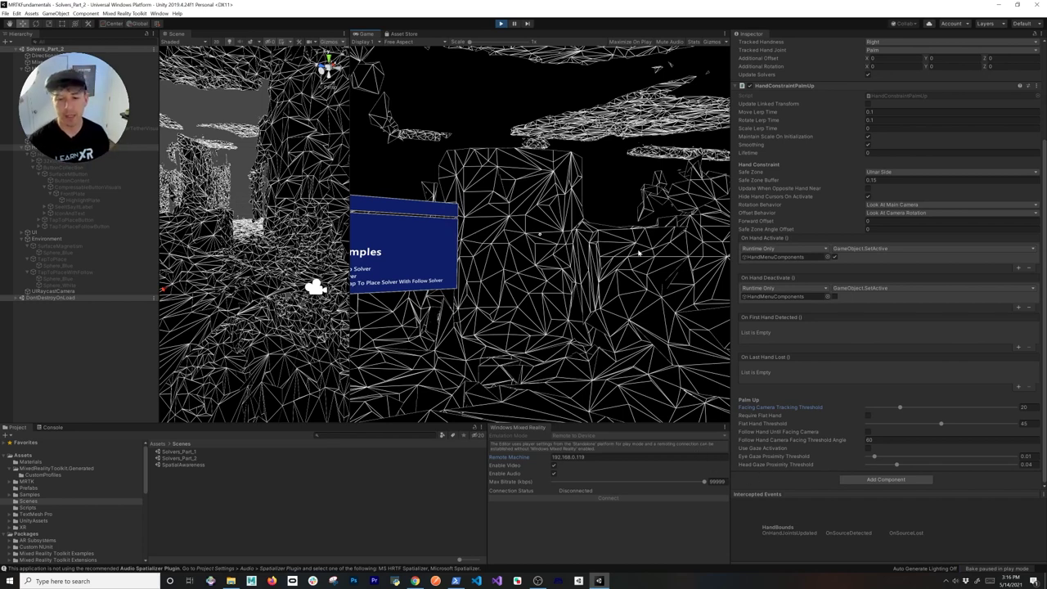
pyautogui.scroll(3, 836, 326)
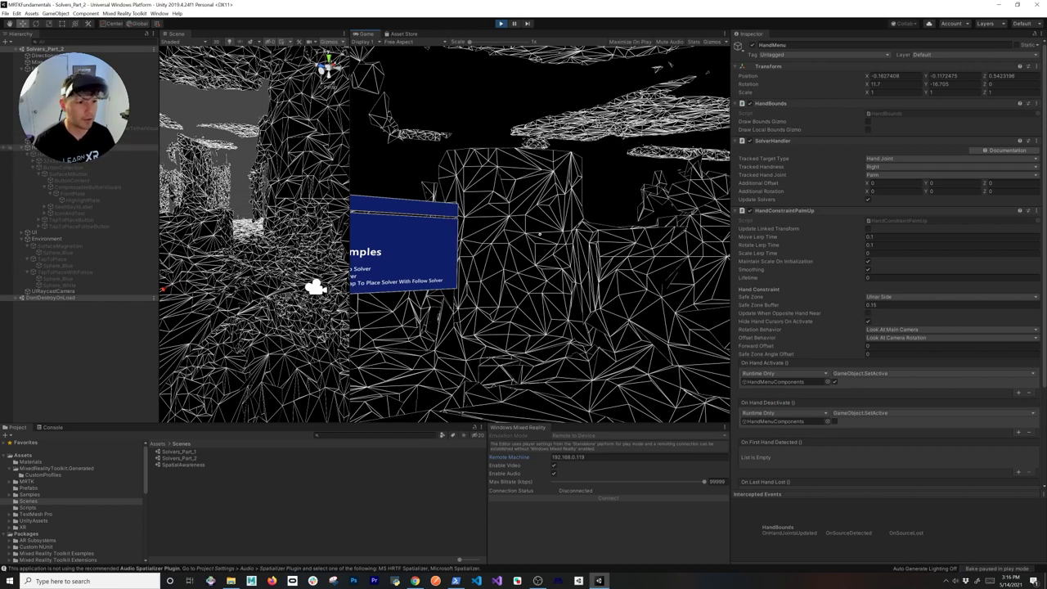
pyautogui.click(65, 154)
pyautogui.click(65, 147)
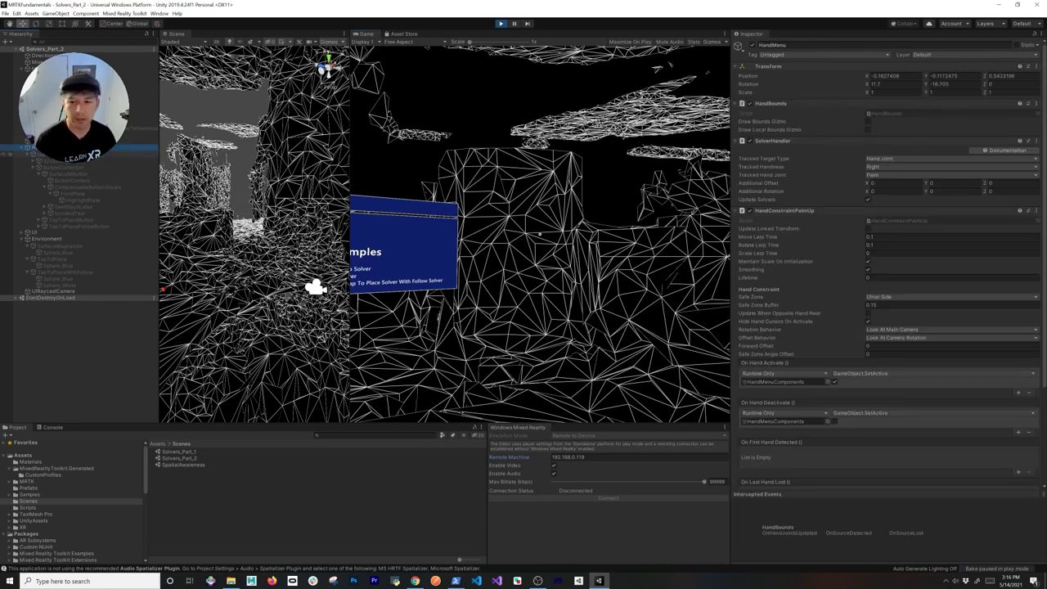